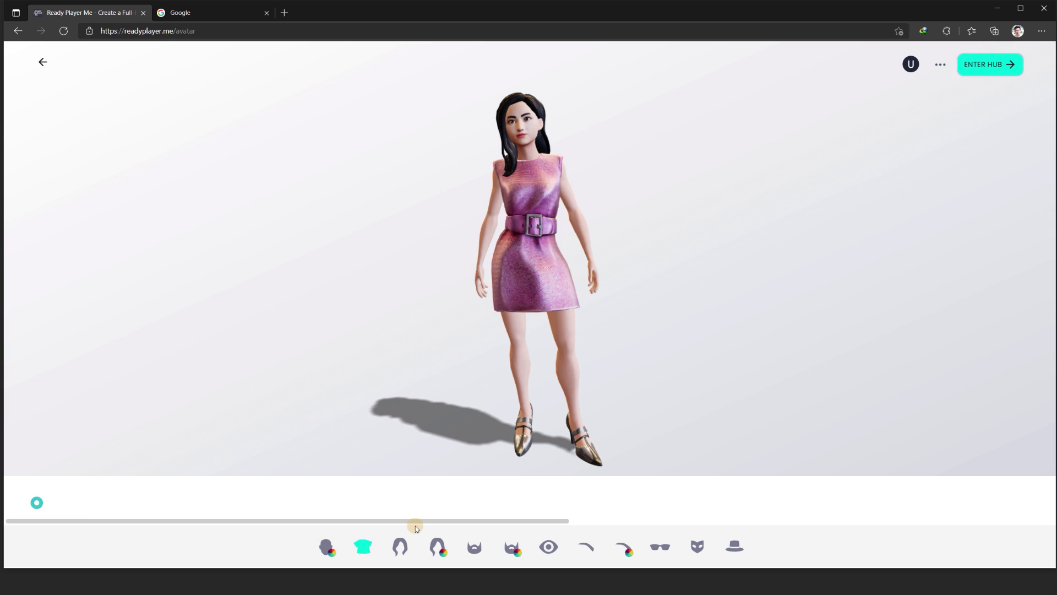
- Try several outfits and dress the avatar in the dark blazer and skirt with pink neck ribbon, white socks and green boots
left_click(567, 503)
left_click_drag(630, 521, 917, 520)
left_click(496, 507)
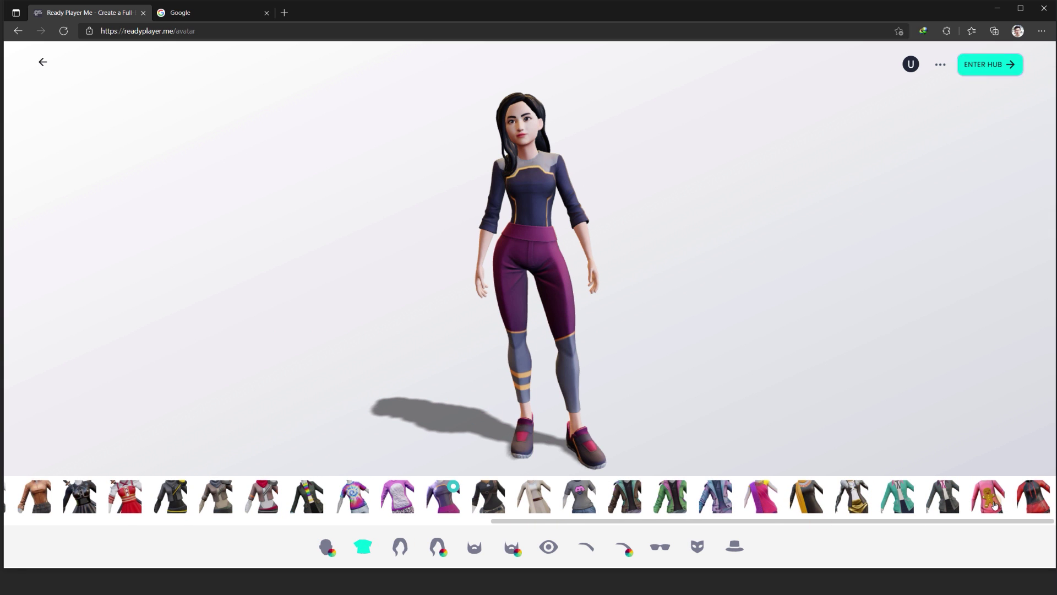
left_click(994, 505)
left_click(947, 502)
- Look through the eye and eyebrow options and apply the first face makeup style to the avatar
left_click(548, 547)
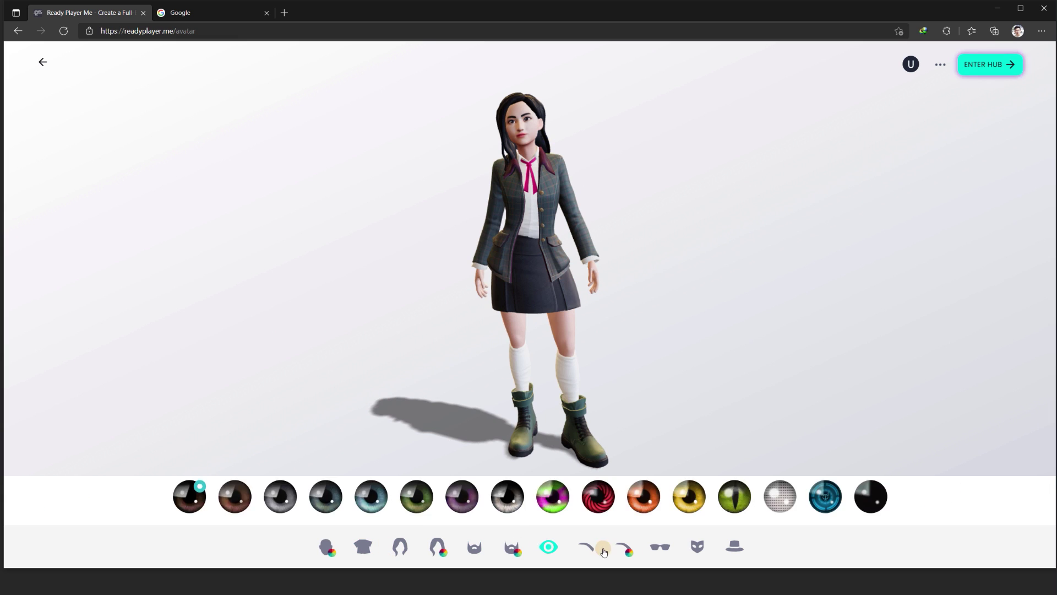
left_click(586, 547)
left_click(699, 548)
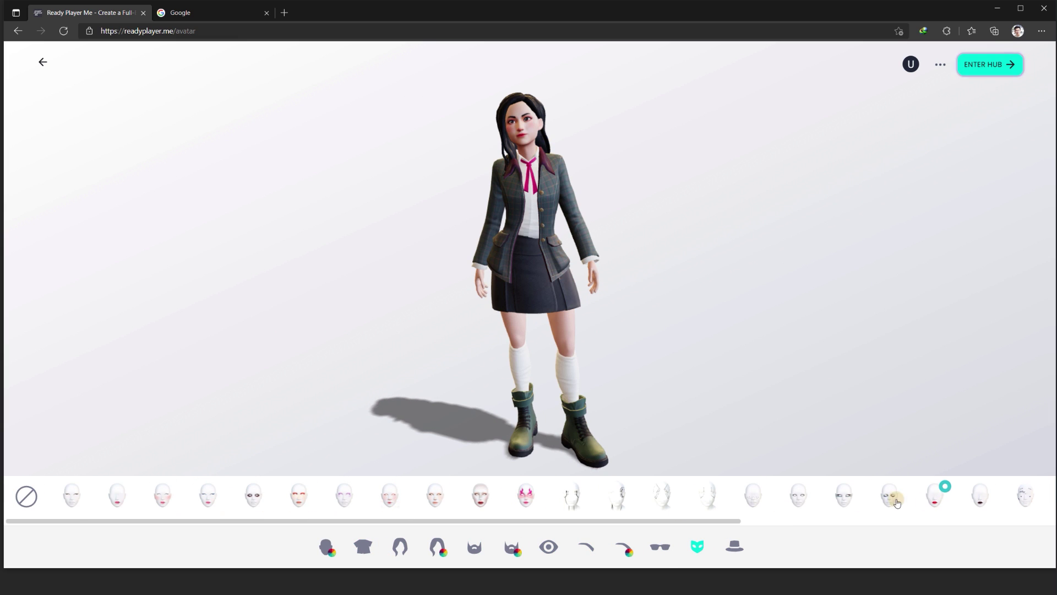
left_click_drag(707, 521, 1024, 518)
left_click_drag(487, 521, 168, 520)
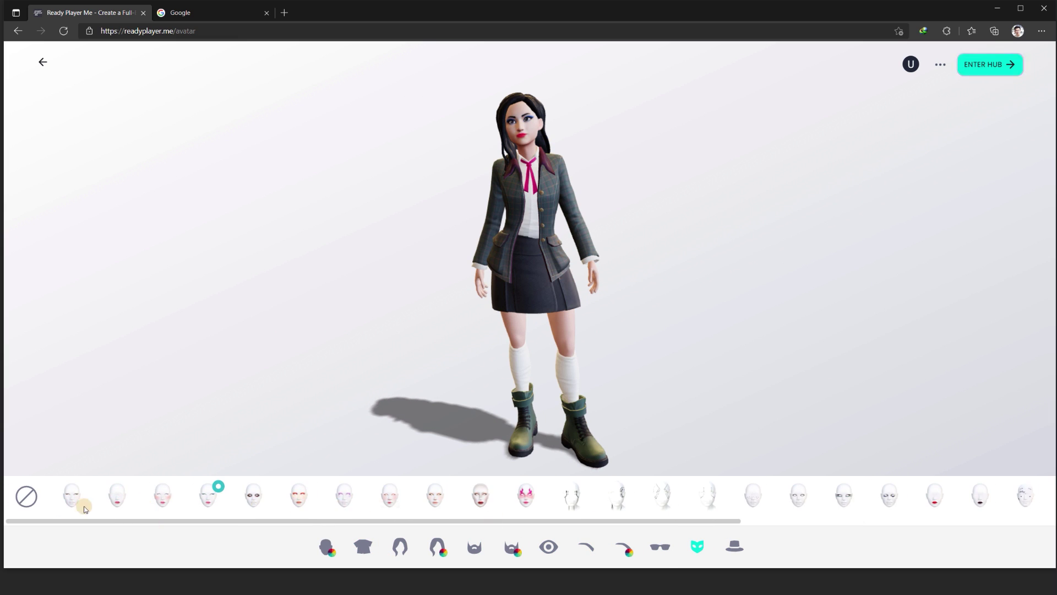
left_click(81, 504)
- Browse the headwear, then enter the hub with the avatar and open the options of the one in uniform
left_click(735, 546)
left_click_drag(699, 521, 994, 524)
left_click(985, 65)
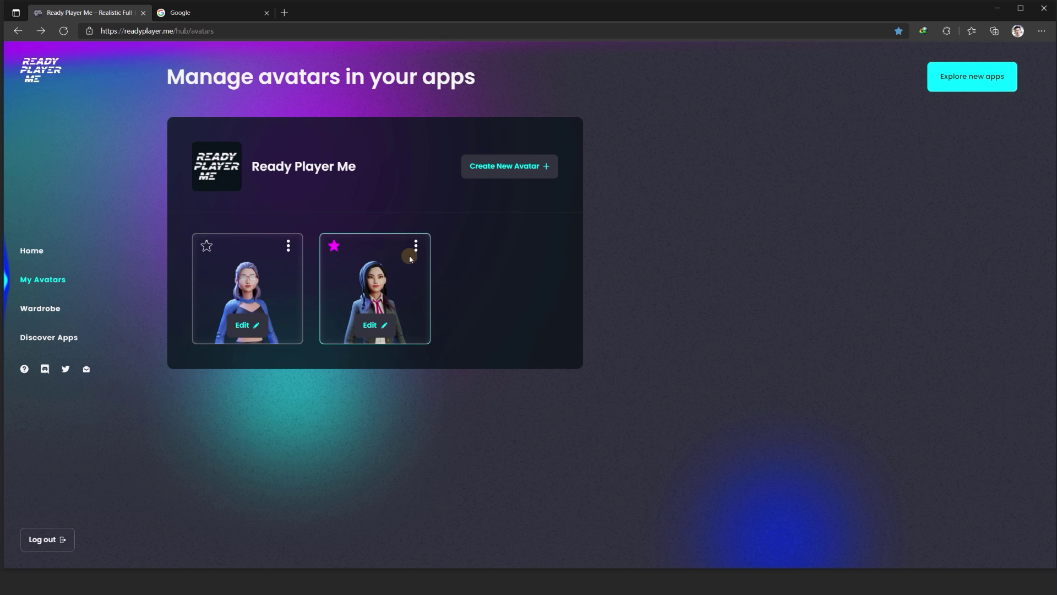
left_click(416, 246)
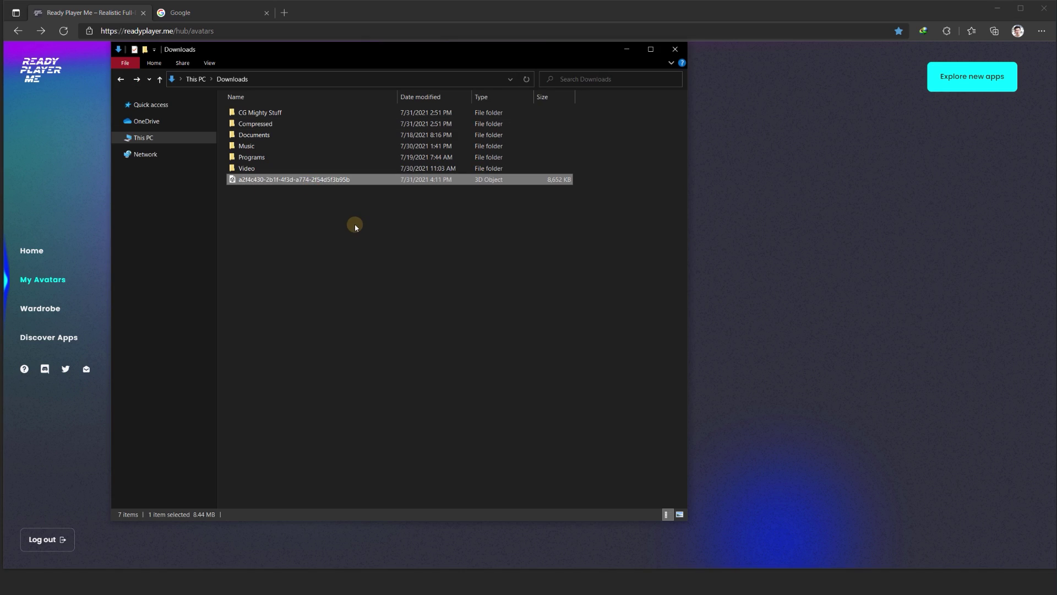
- Rename the downloaded avatar file in the Downloads folder as Girl in Uniform
key("F2")
type("Girl in")
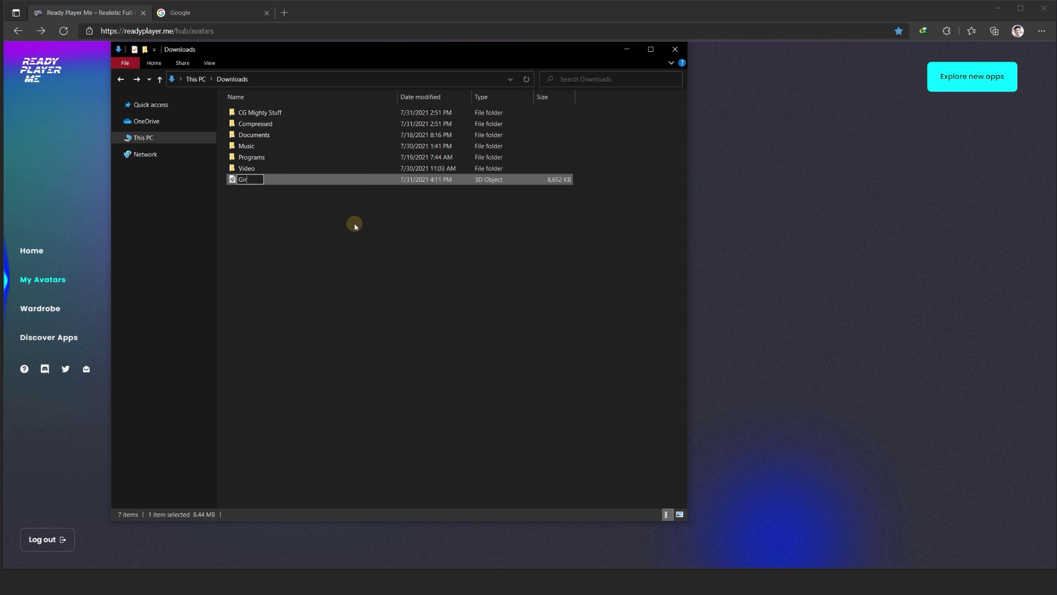
type(" Uniform")
key("Return")
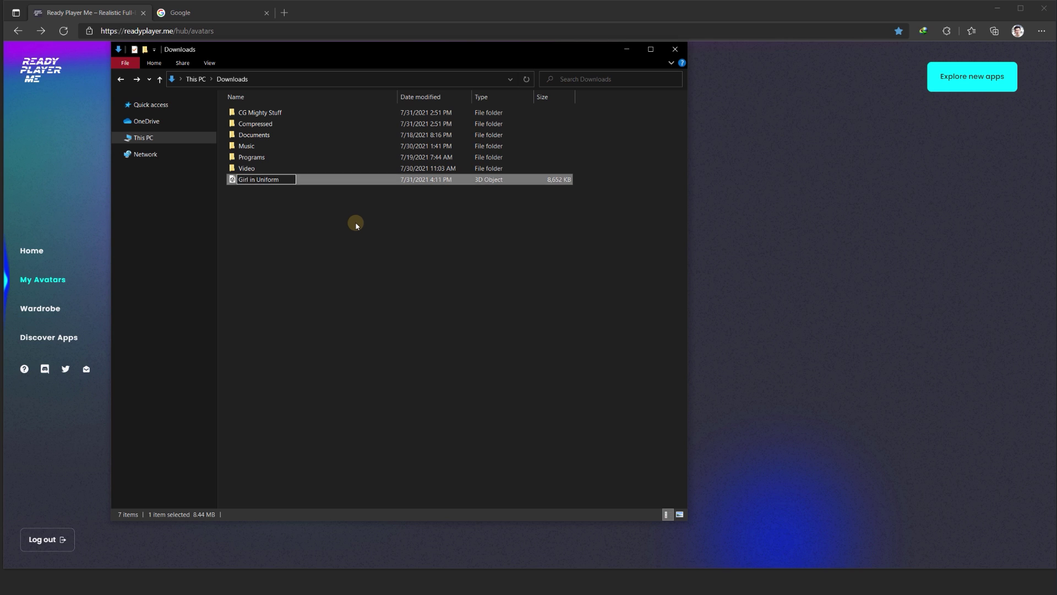
- Create a folder named CGMIghty_Tutorial in Downloads and move the Girl in Uniform file into it
right_click(531, 262)
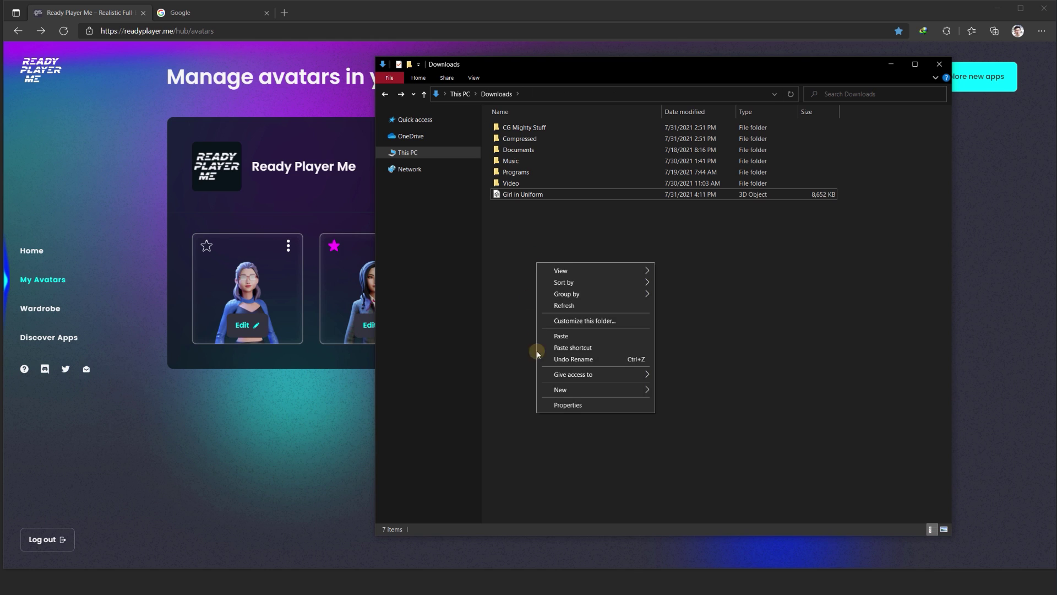
mouse_move(606, 389)
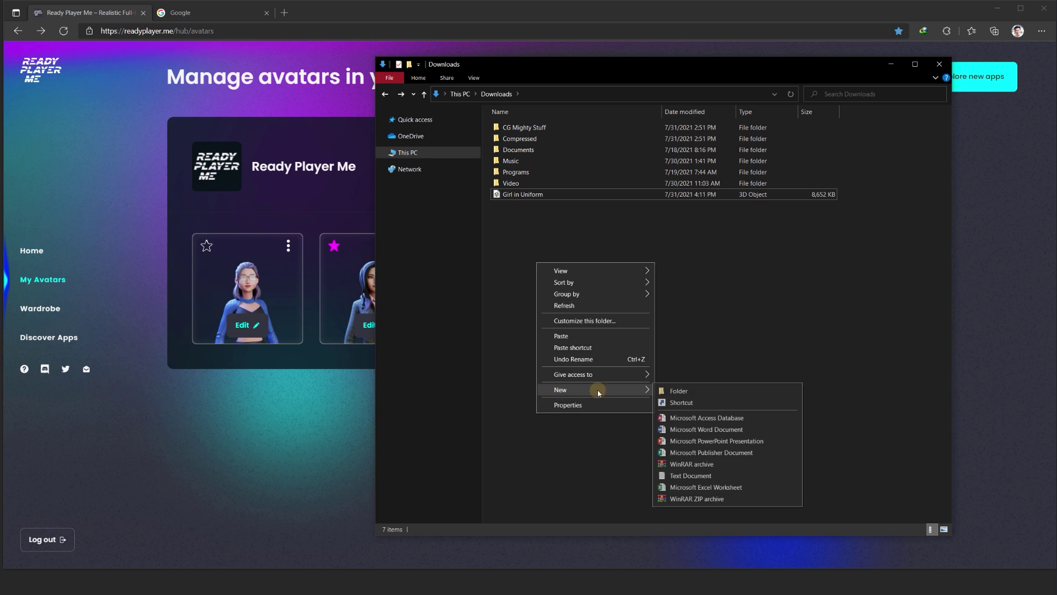
left_click(680, 390)
type("CGMIghty_Tutorial")
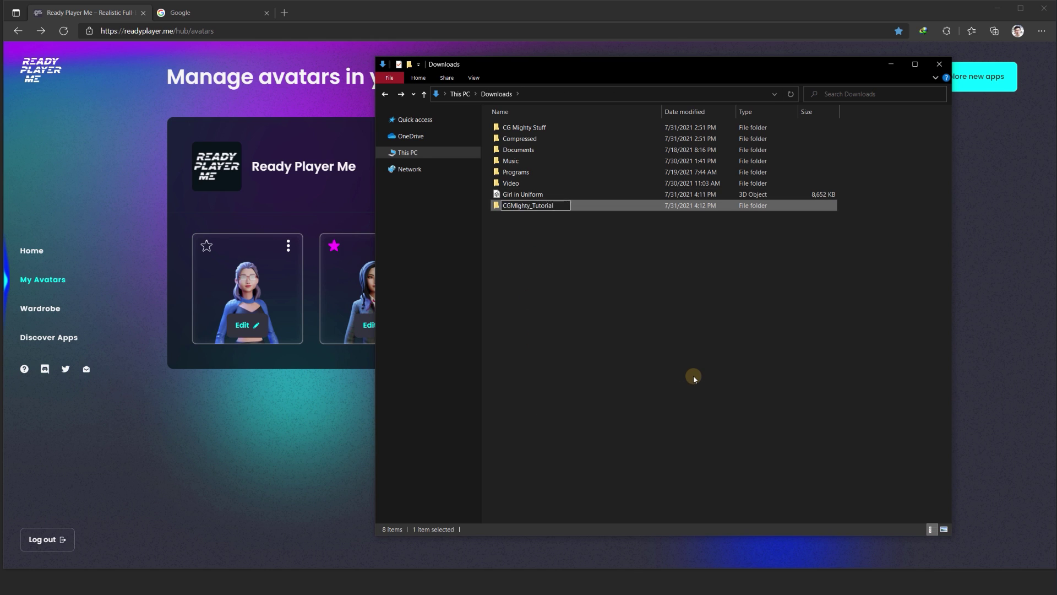
key("Return")
mouse_move(529, 196)
left_mouse_down()
mouse_move(532, 165)
mouse_move(537, 205)
left_mouse_up()
double_click(536, 198)
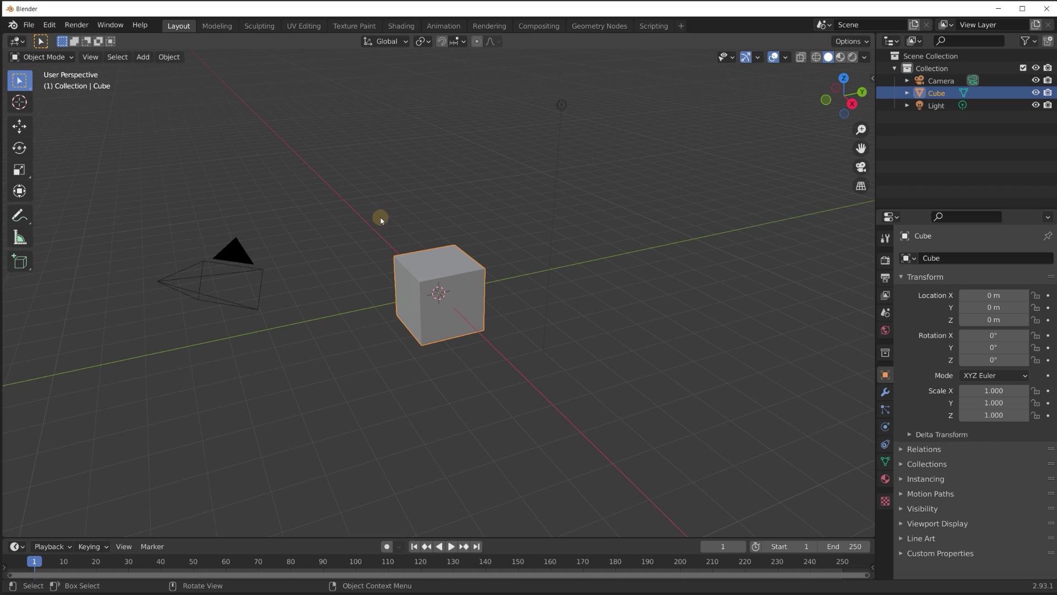
- In Blender, delete the default cube and import Girl in Uniform.glb from the CGMIghty_Tutorial folder as glTF 2.0
key("x")
left_click(452, 279)
left_click(28, 26)
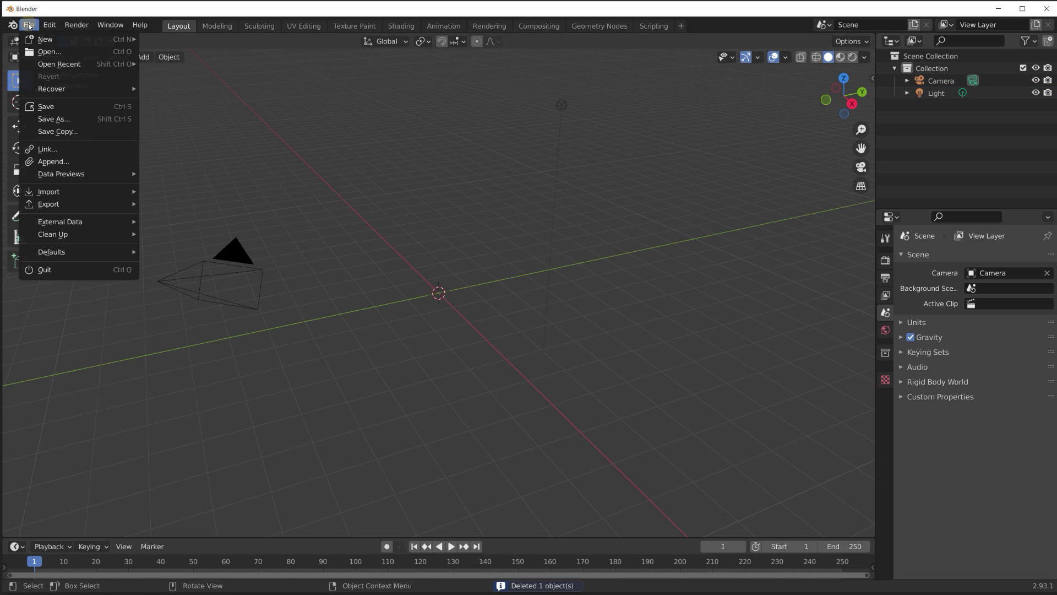
mouse_move(62, 193)
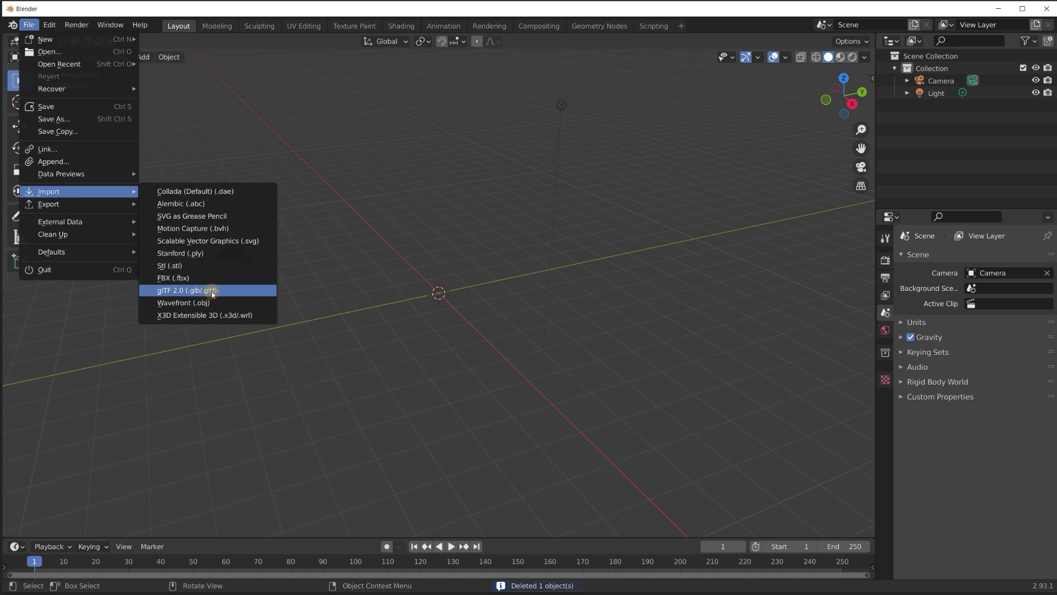
left_click(246, 291)
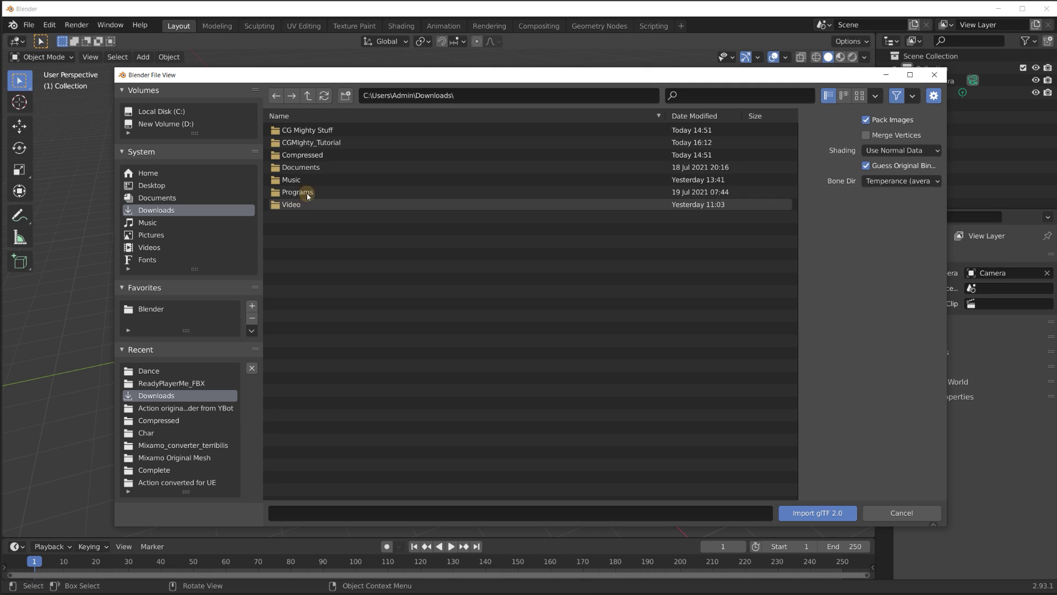
double_click(335, 145)
left_click(333, 132)
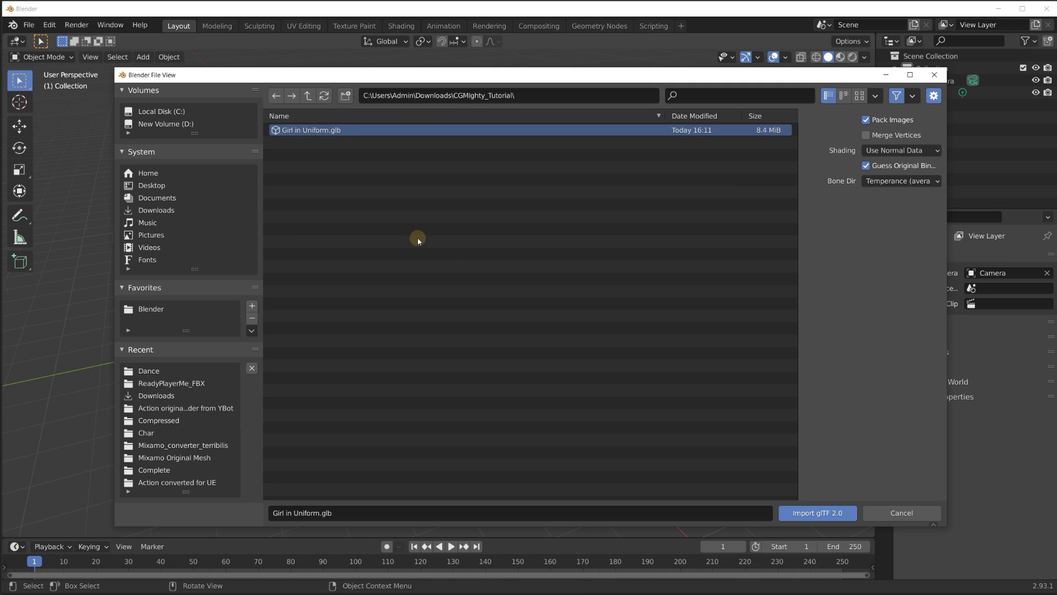
left_click(817, 513)
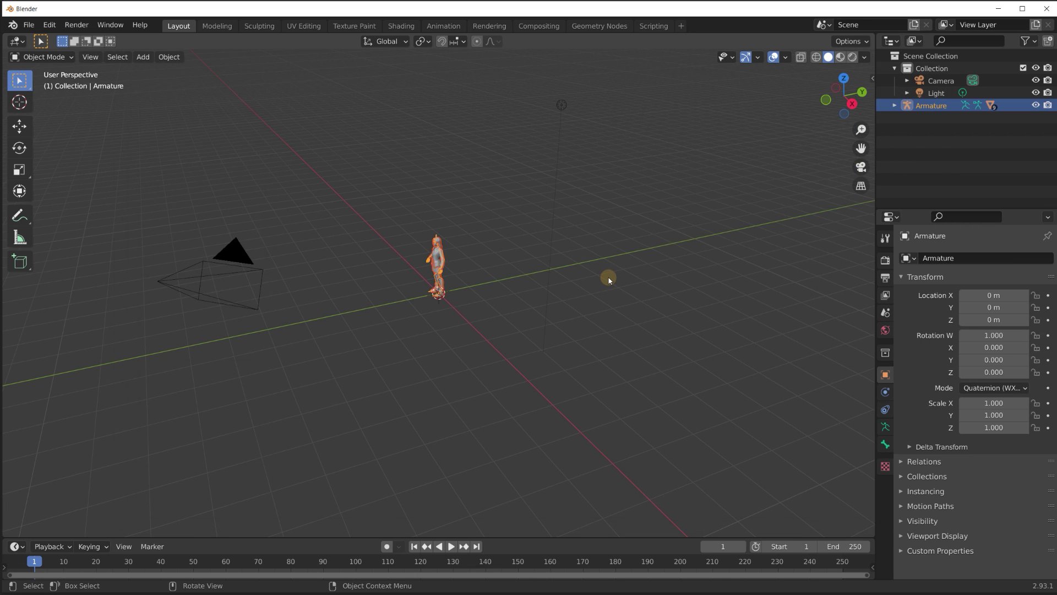
- Frame the imported avatar from the front and show it in Material Preview shading
key("KP_Decimal")
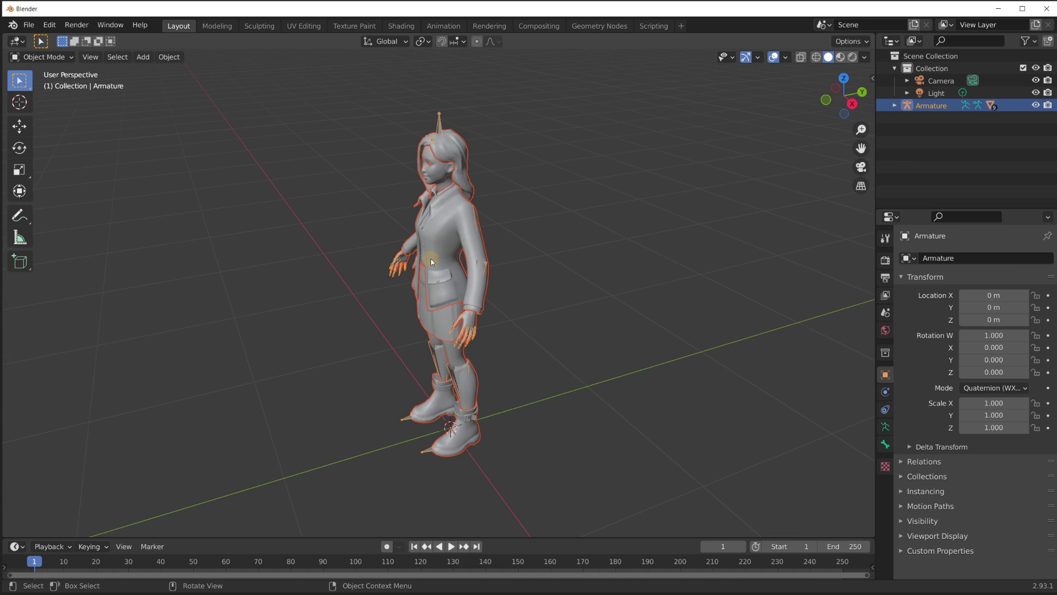
middle_click_drag(361, 258, 483, 235)
left_click(839, 57)
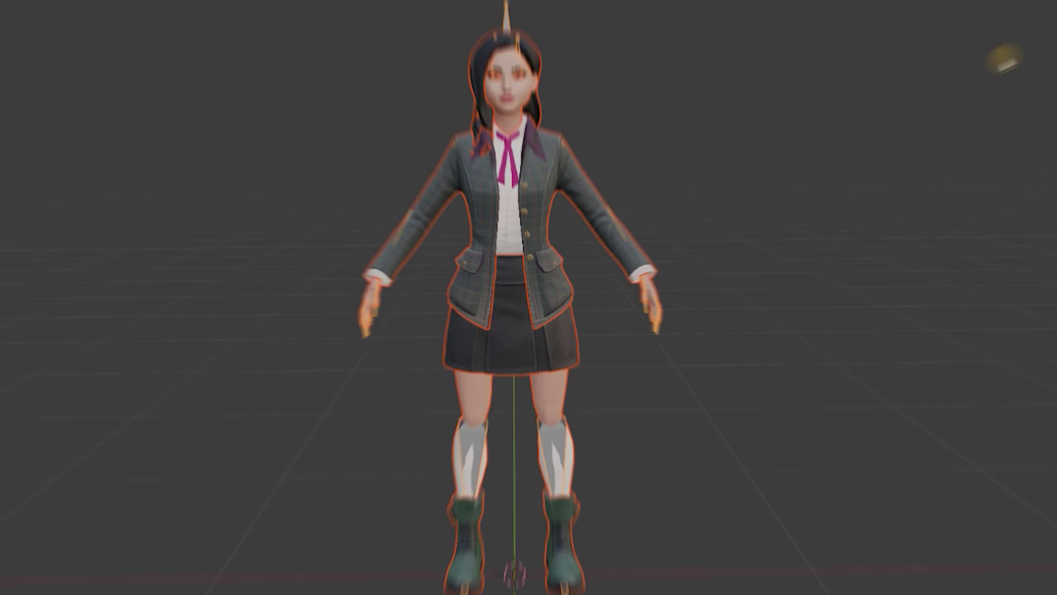
middle_click_drag(563, 169, 555, 162)
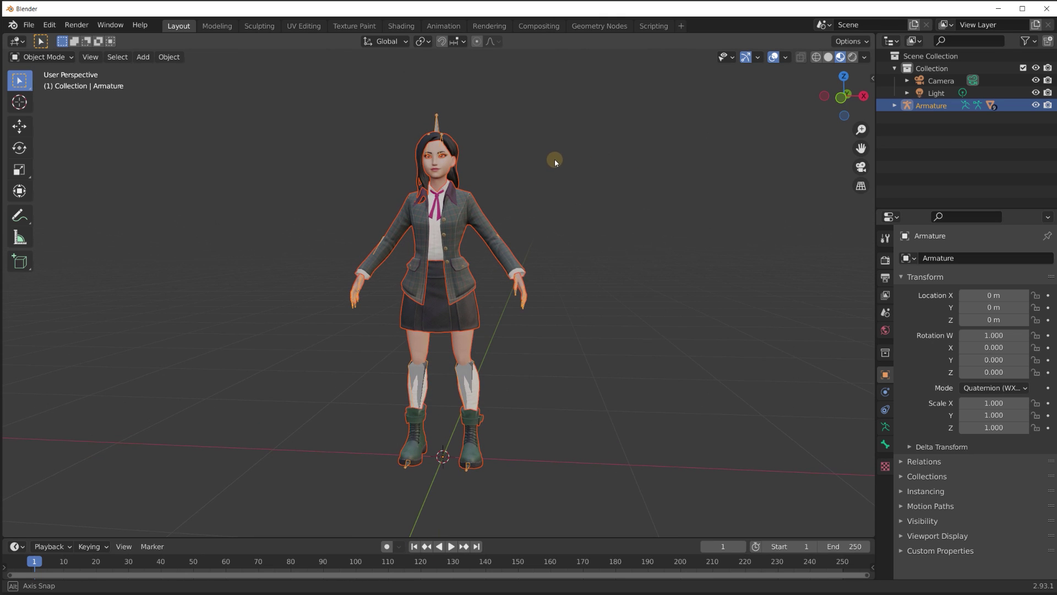
scroll(582, 159, "up", 3)
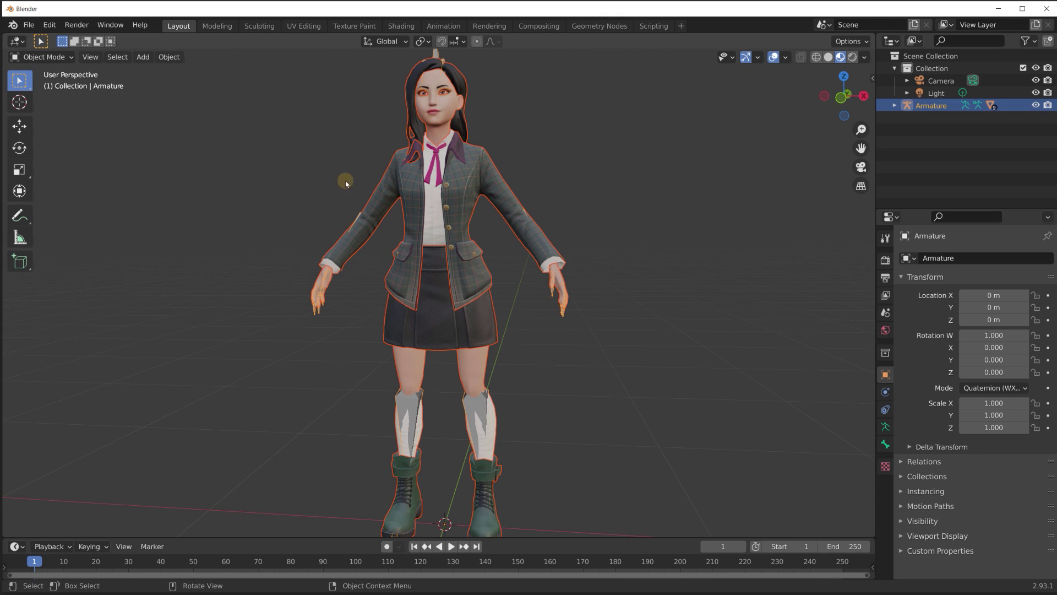
- Export the avatar in FBX format
left_click(29, 25)
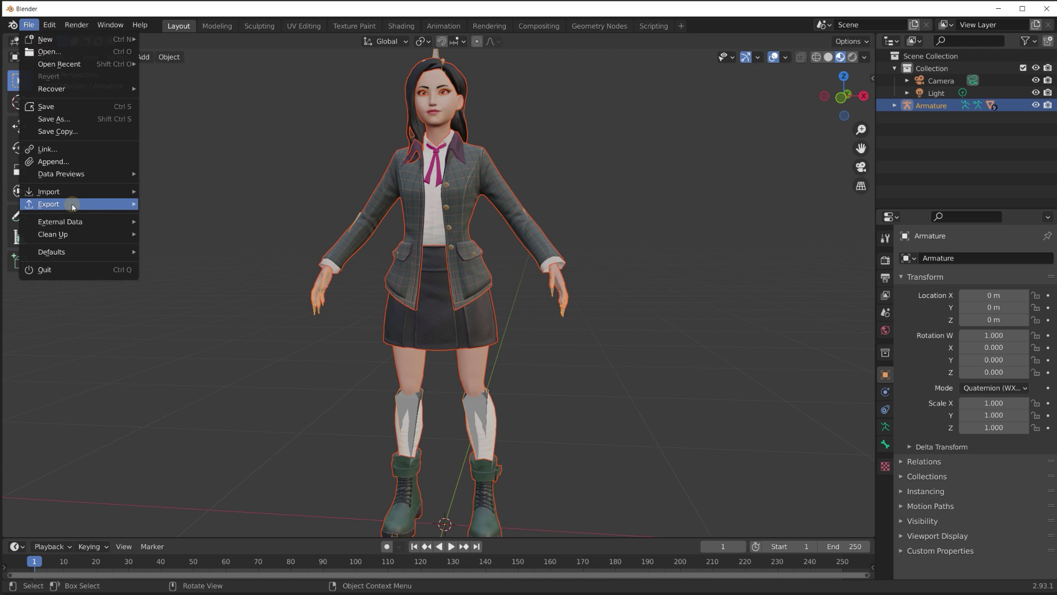
mouse_move(73, 206)
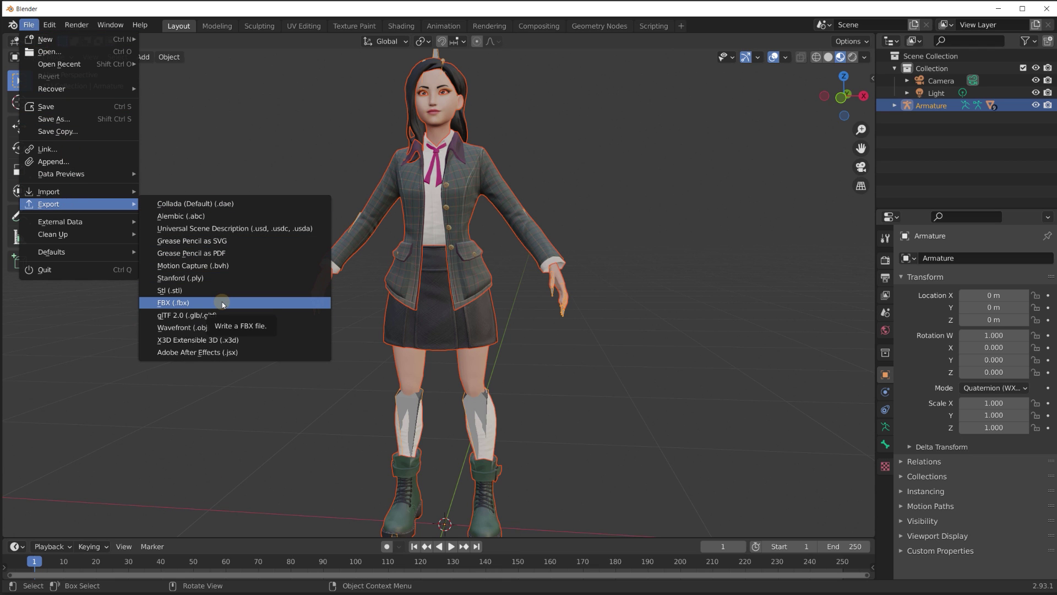
left_click(265, 304)
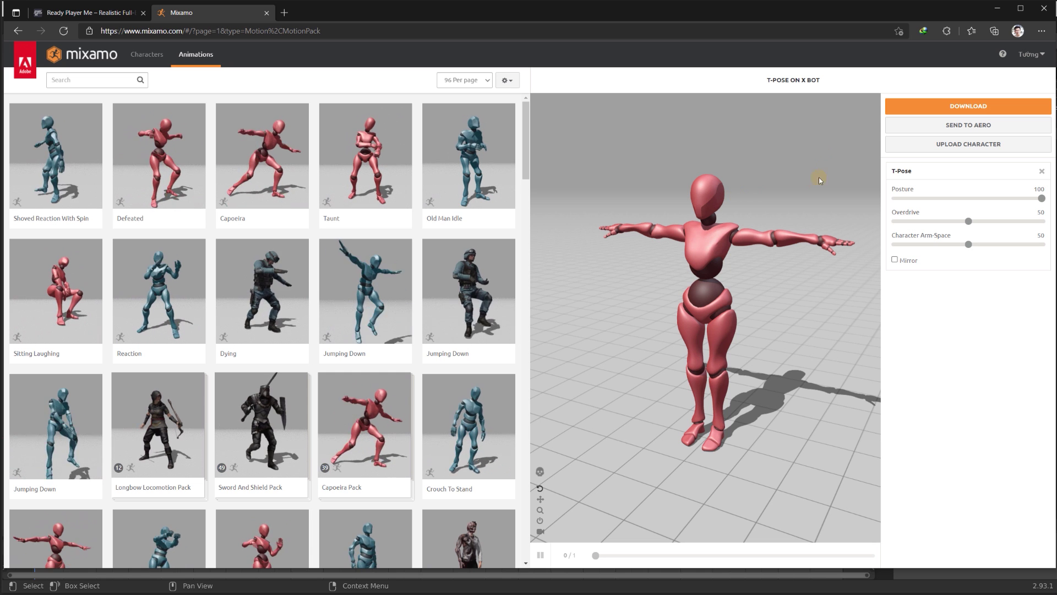
- Upload the Girl_FBX file to Mixamo as a character and accept it in the Auto-Rigger review
left_click(936, 144)
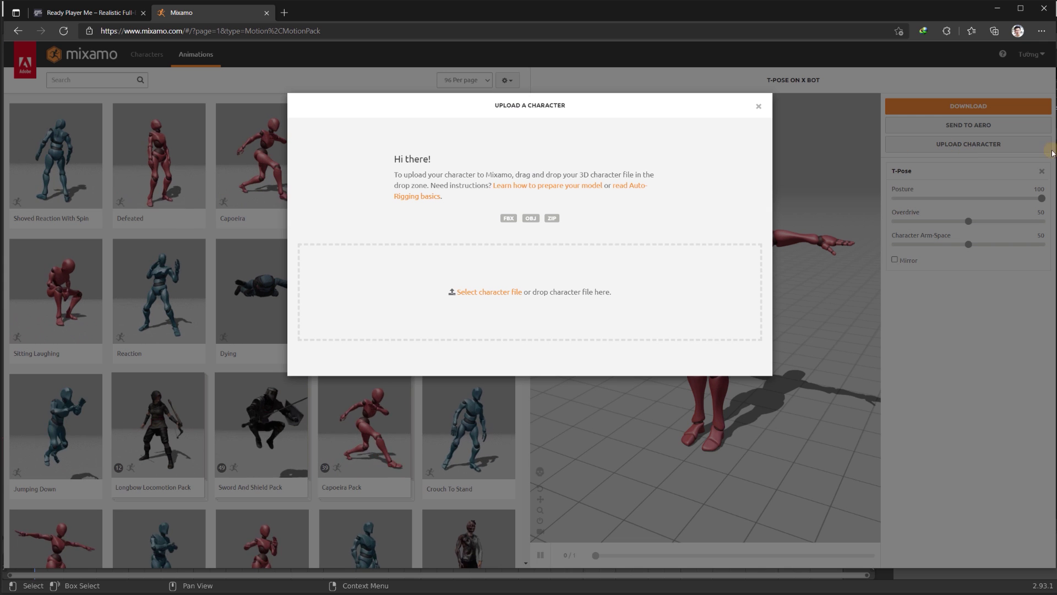
key("alt+Tab")
left_click_drag(832, 140, 576, 254)
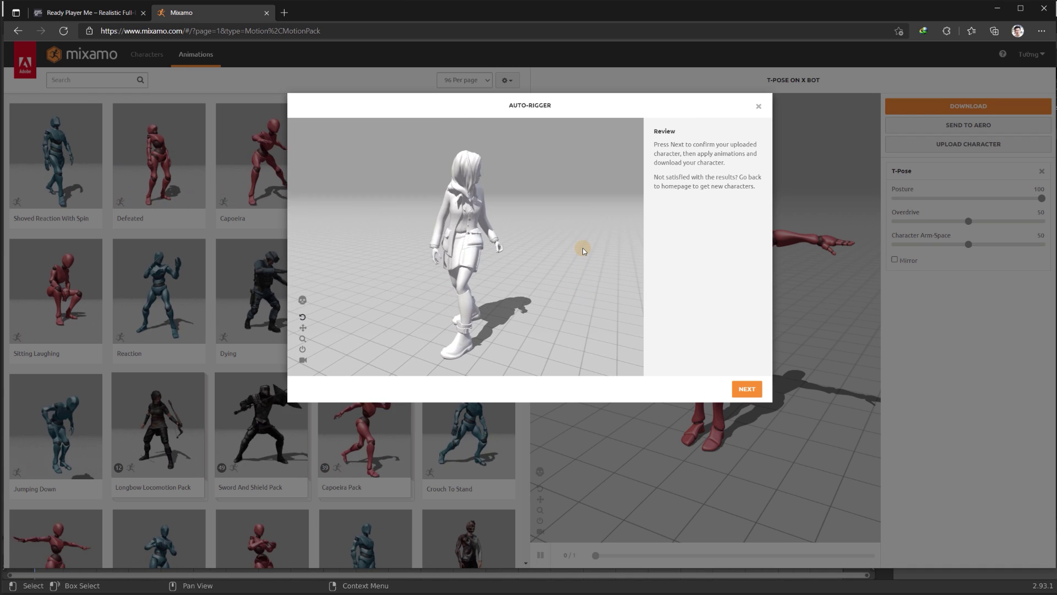
left_click(746, 389)
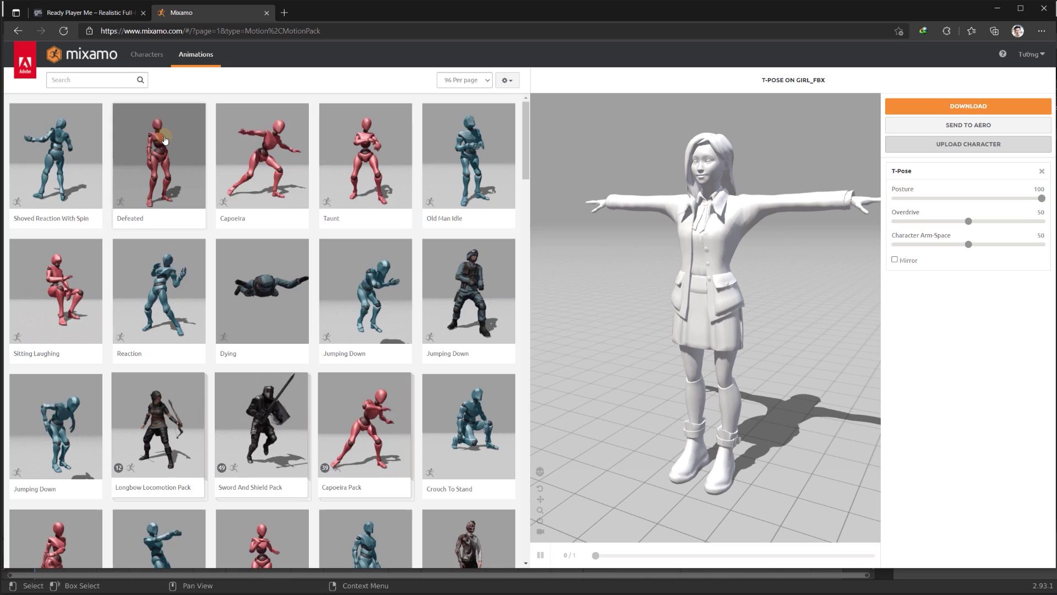
- Filter the Mixamo animations by the Dance genre and search for "sala"
left_click(99, 80)
left_click(49, 155)
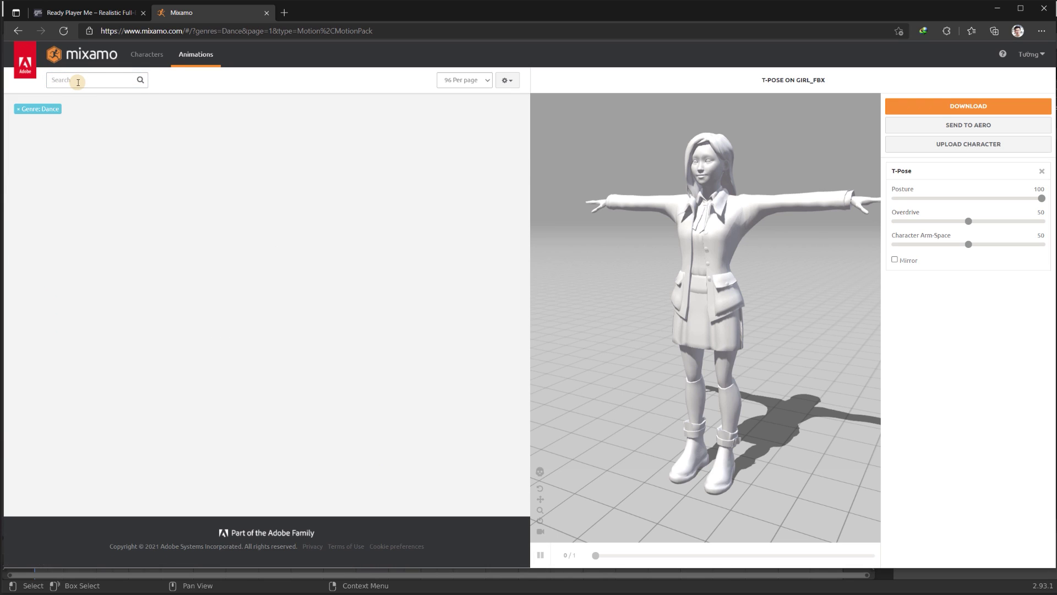
left_click(79, 82)
type("sala")
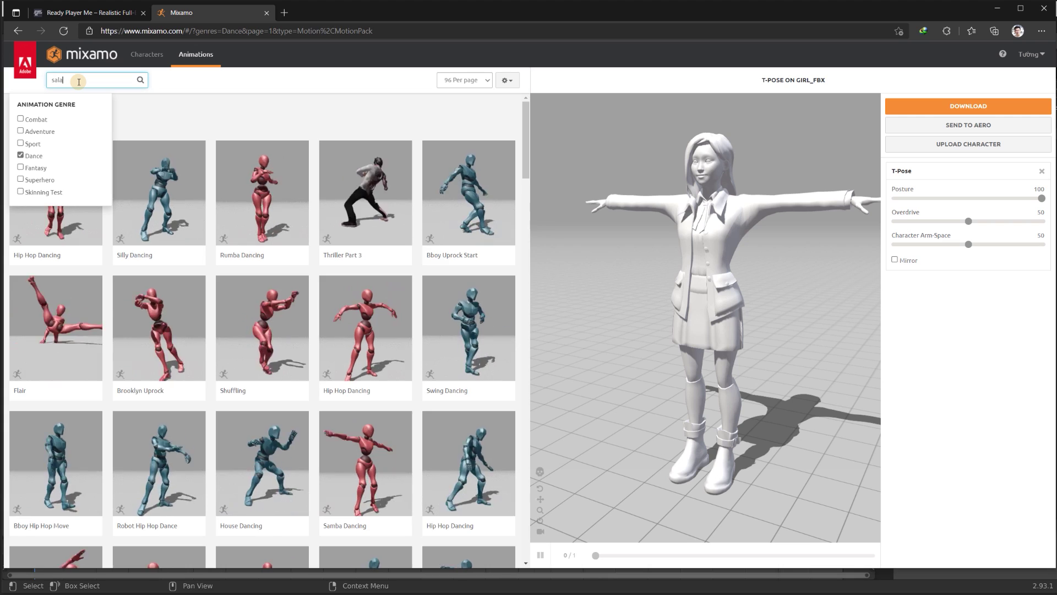
key("Return")
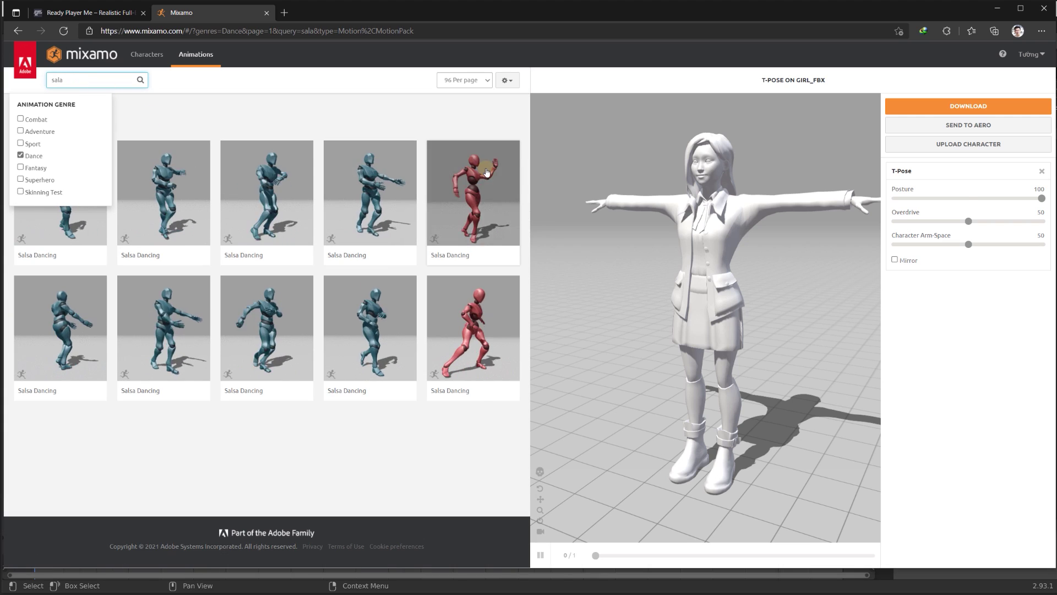
- Apply the red figure's Salsa Dancing animation from the first row and download it as FBX Binary with skin at 30 frames per second
left_click(490, 190)
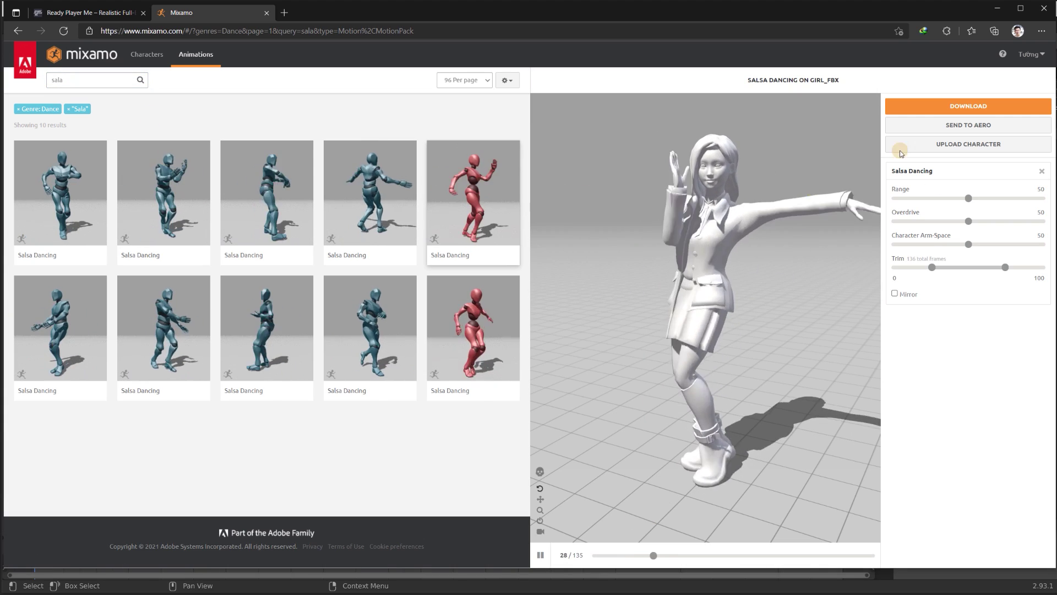
left_click(921, 112)
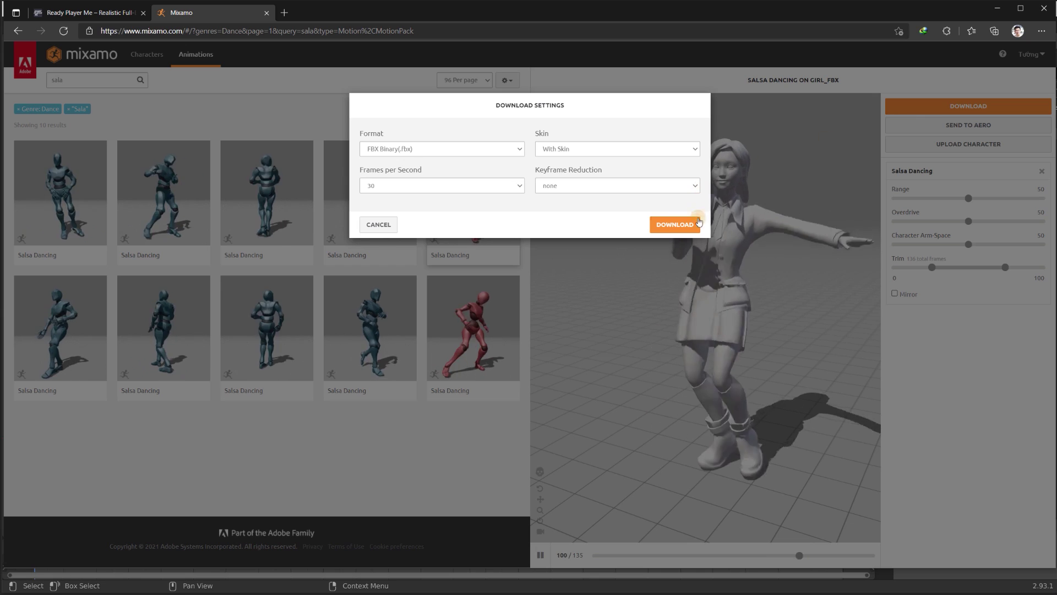
left_click(680, 234)
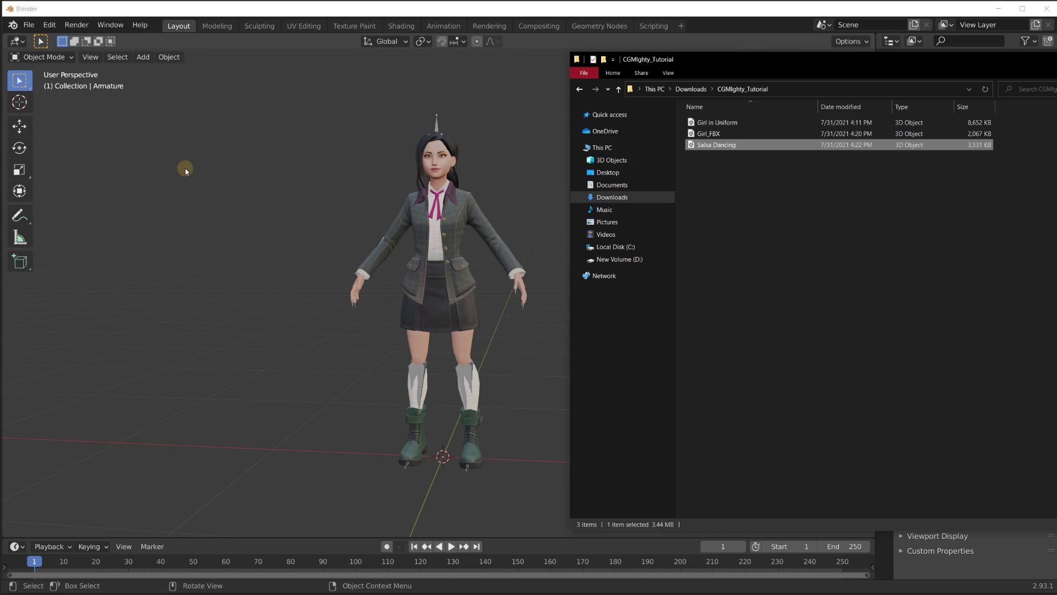
- Switch to Blender and import Salsa Dancing.fbx from the CGMIghty_Tutorial folder with the default FBX settings
left_click(185, 172)
left_click(28, 25)
mouse_move(77, 192)
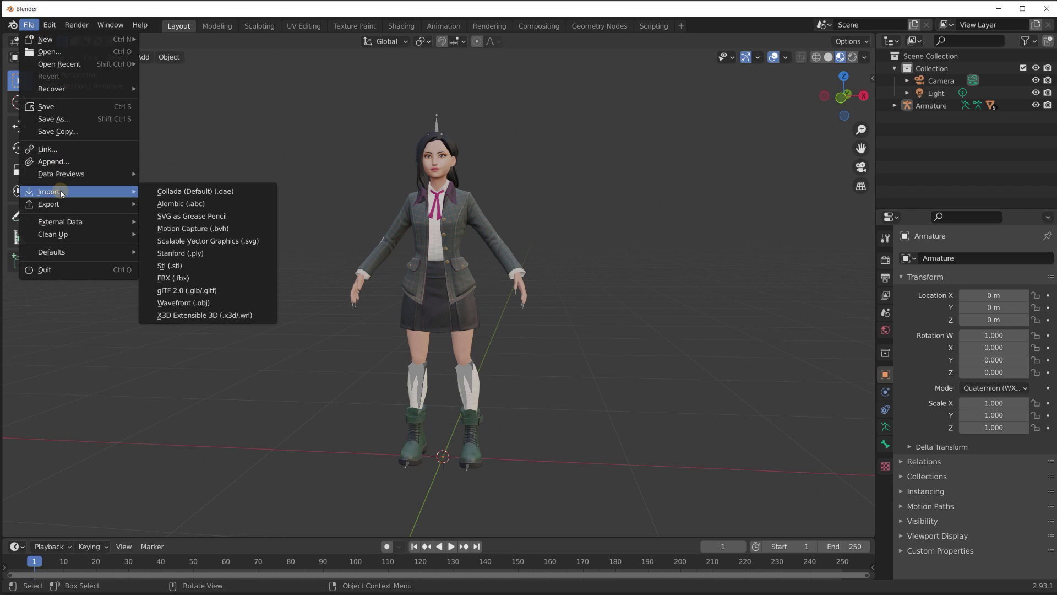
left_click(209, 278)
left_click(309, 143)
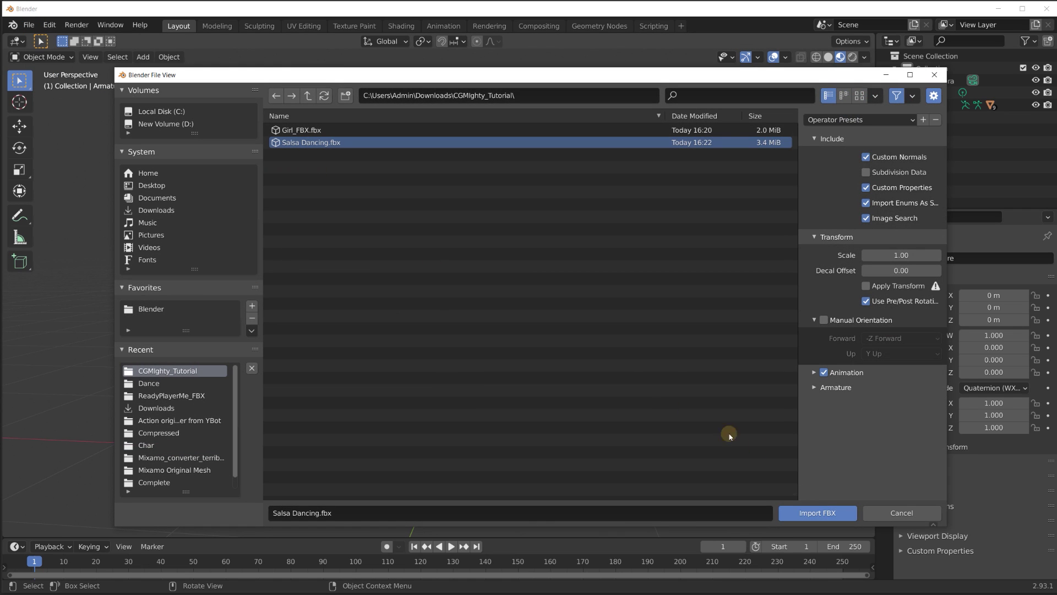
left_click(813, 513)
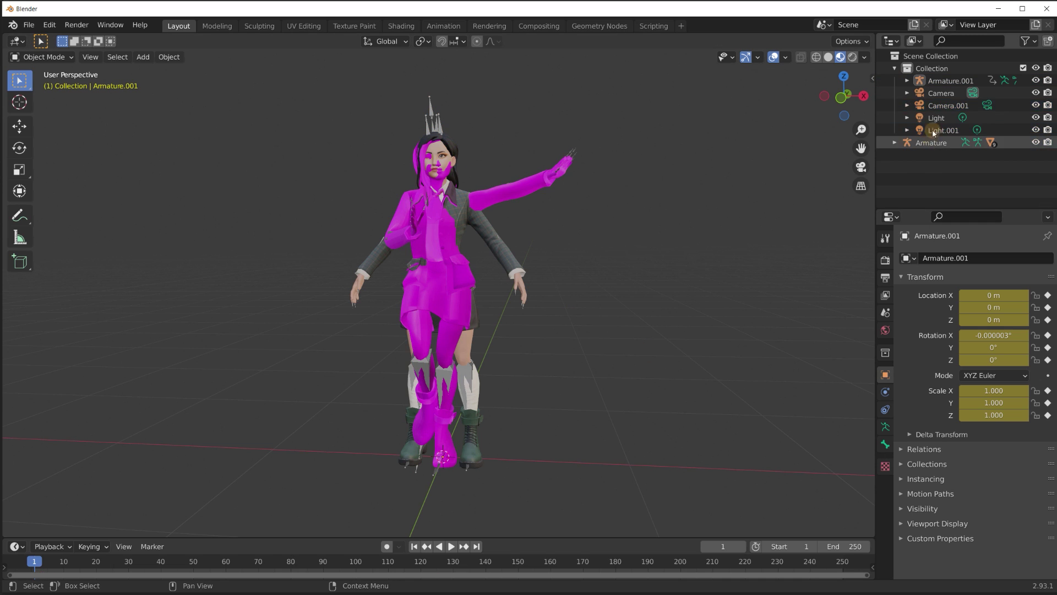
- Delete the duplicate Camera.001 and Light.001 from the scene
left_click(947, 105)
key("Delete")
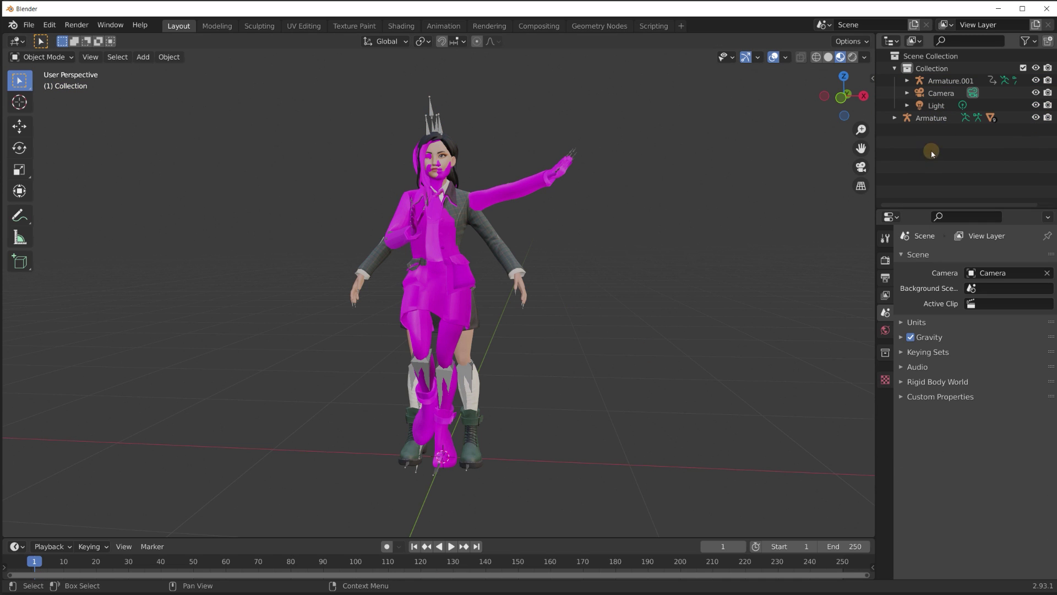
- Move Armature.001 with its whole hierarchy out of Collection into the Scene Collection and rename it SalaDance
left_click(936, 81)
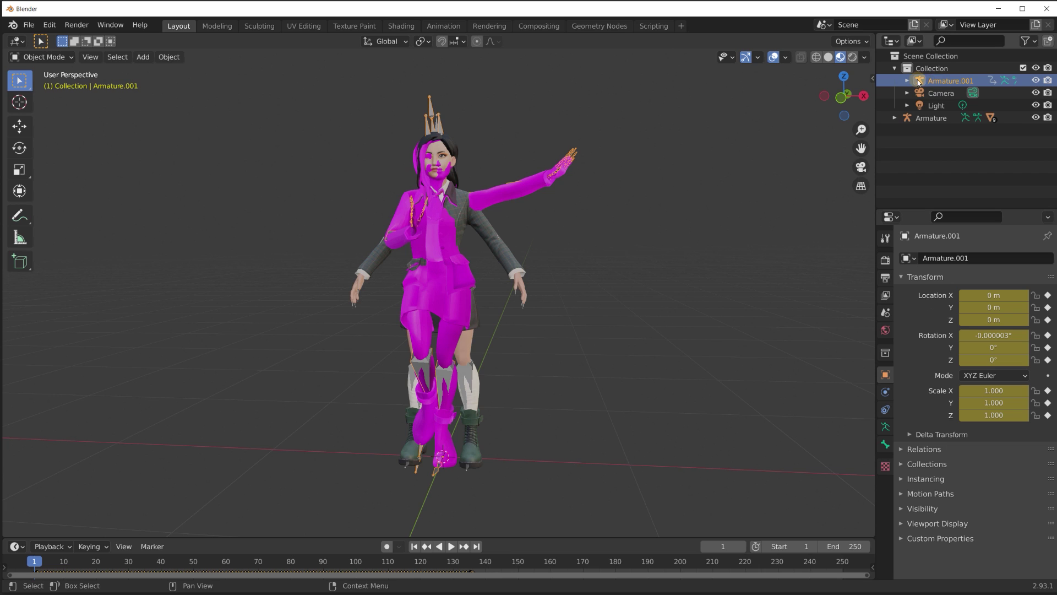
right_click(919, 83)
left_click(916, 116)
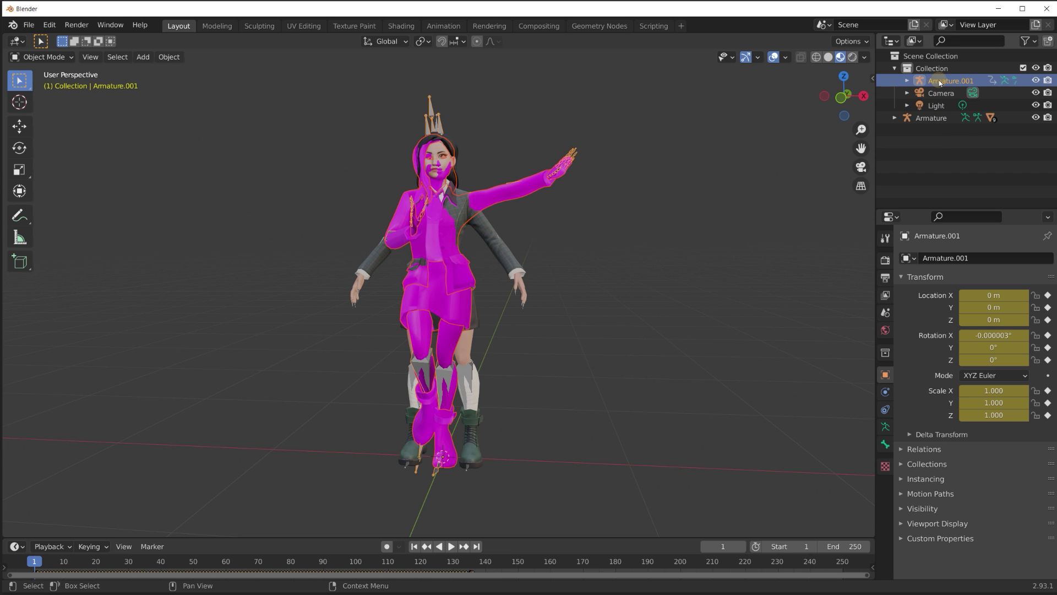
left_click_drag(940, 82, 936, 132)
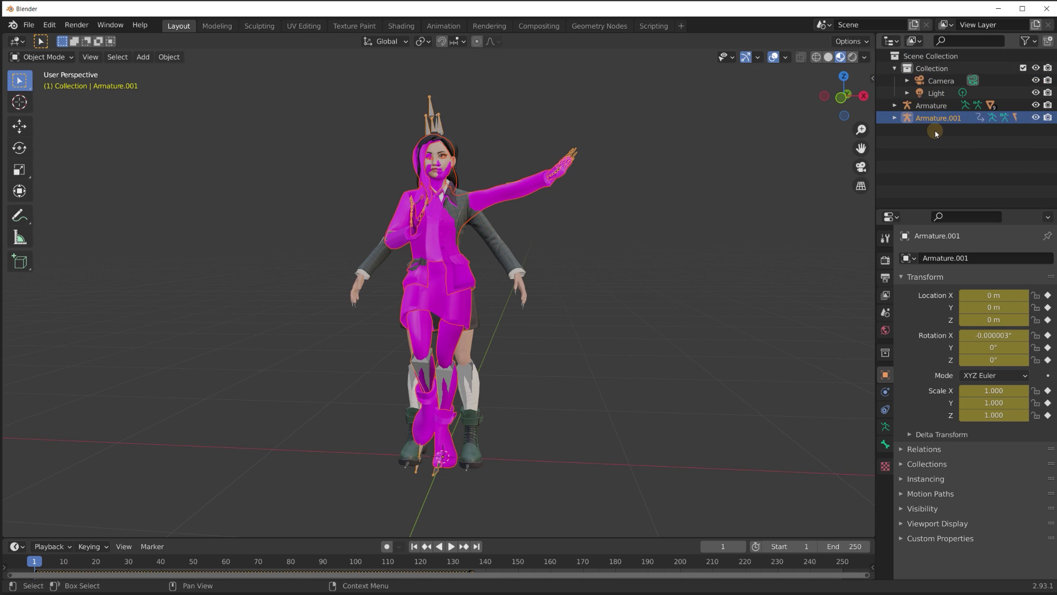
double_click(935, 119)
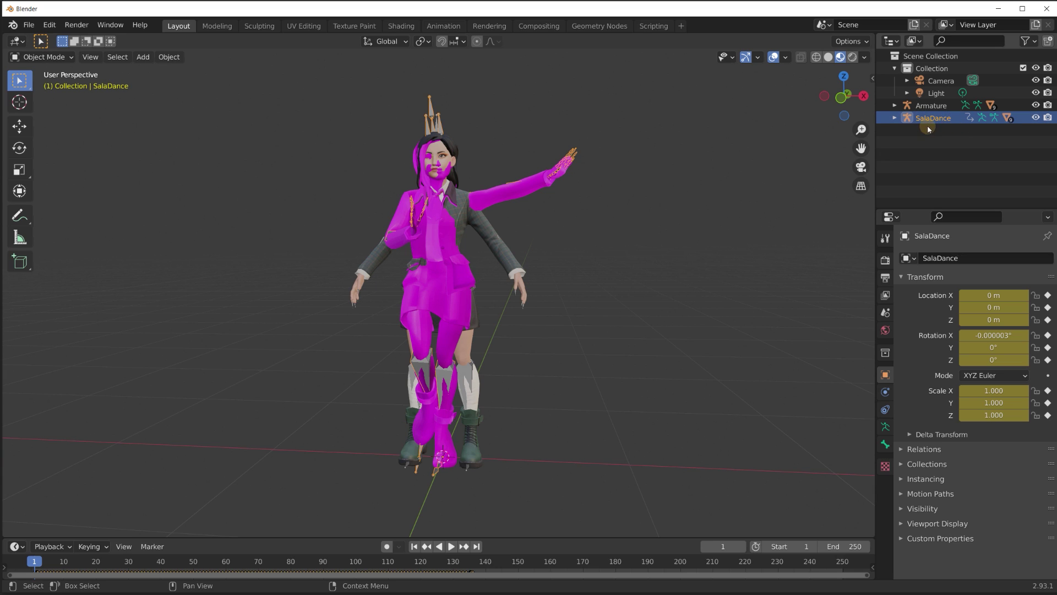
- In an enlarged Nonlinear Animation editor, rename the SalaDance armature's action as SalaDance and push it down to an NLA strip
left_click_drag(537, 538, 531, 423)
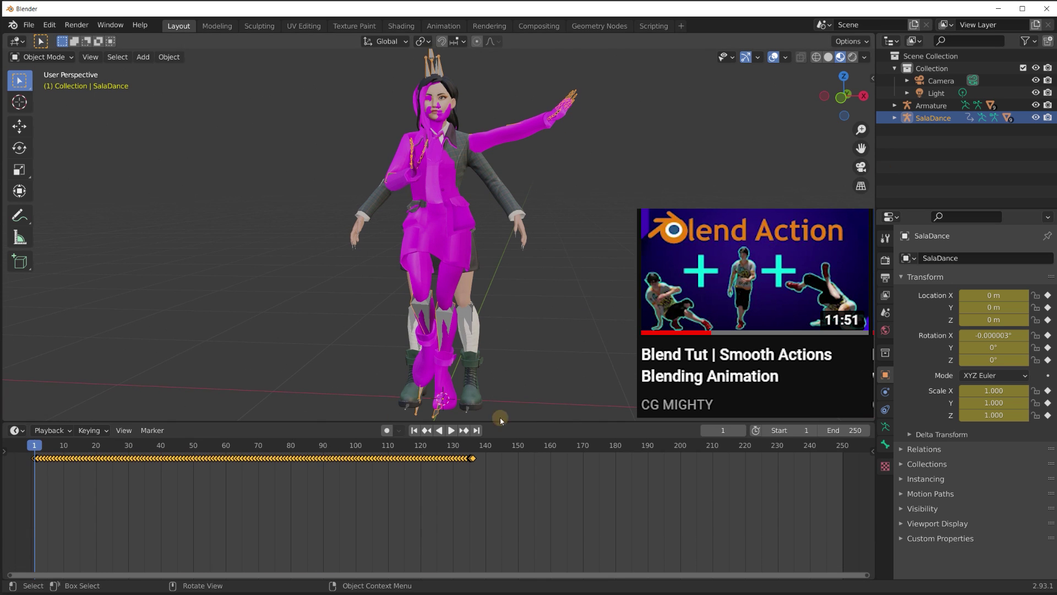
left_click(15, 430)
left_click(165, 520)
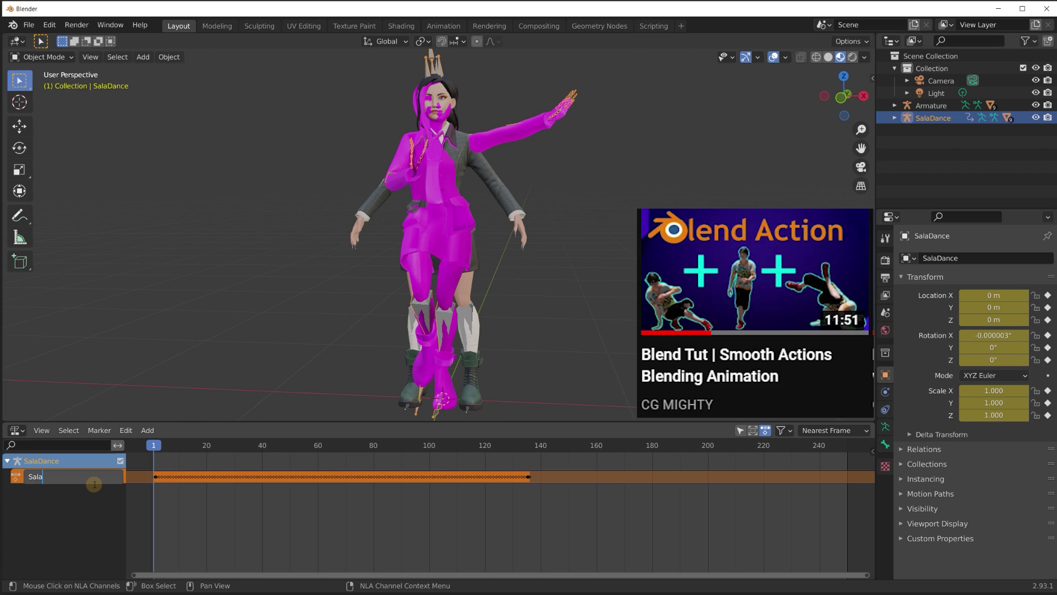
type("Dance")
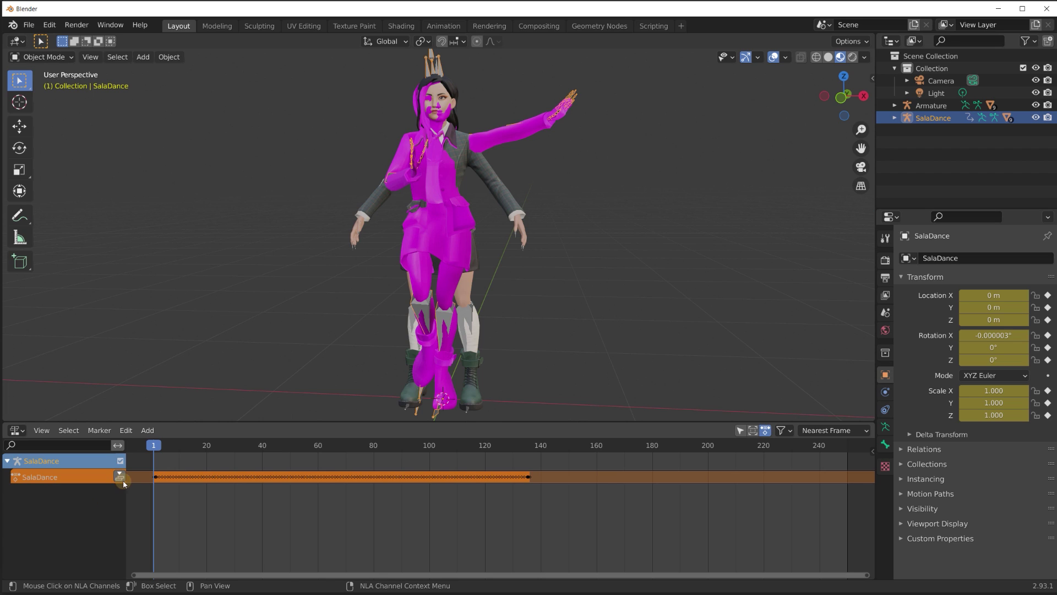
left_click(121, 478)
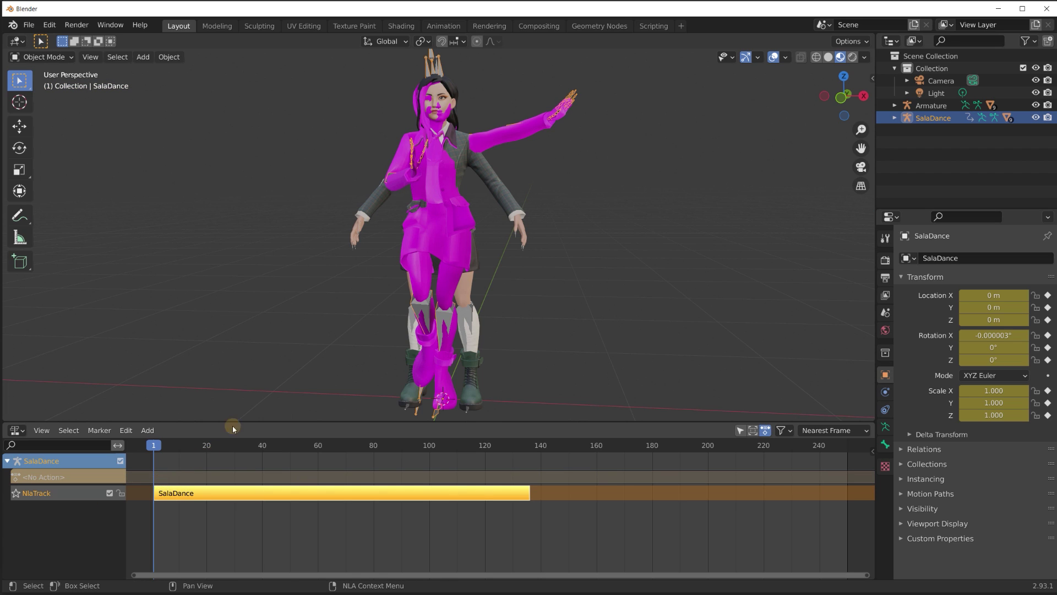
- Hide the SalaDance armature and, in Pose Mode, insert a Location & Rotation keyframe on all bones of the original armature at frame 1
left_click(935, 119, "ctrl")
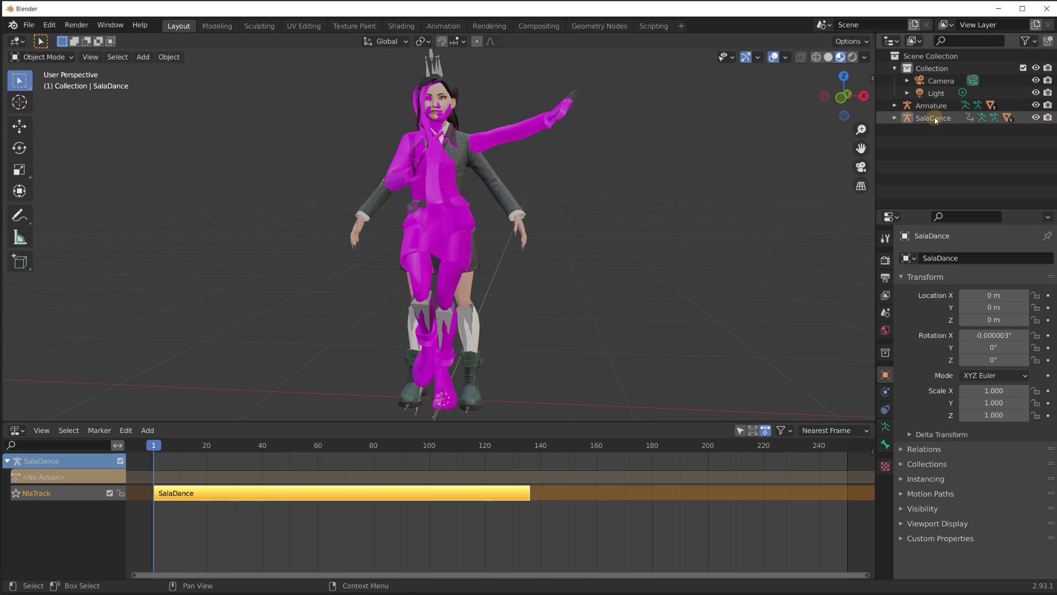
left_click(1035, 117)
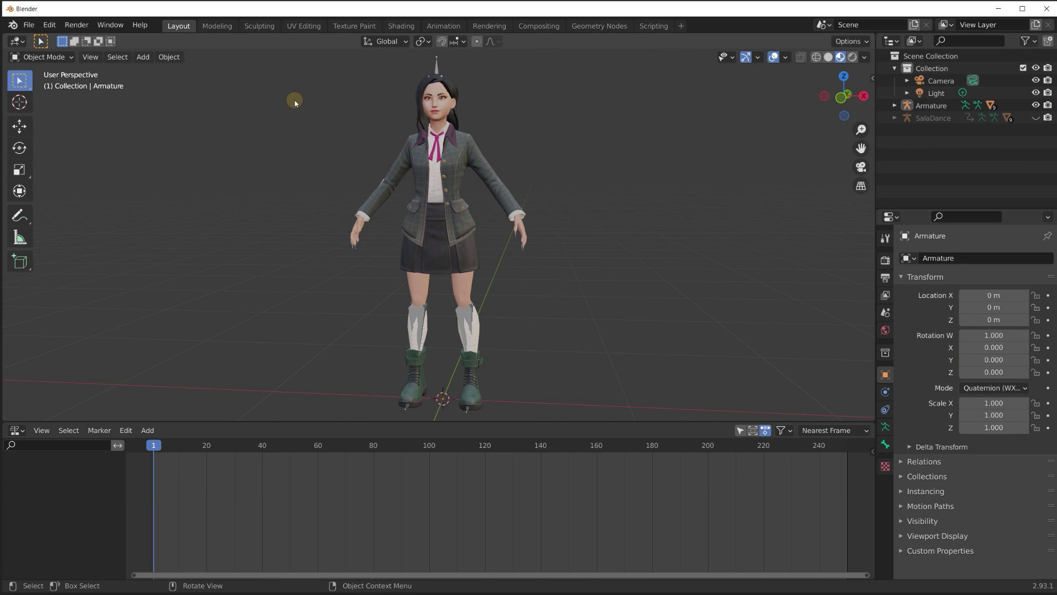
left_click(438, 66)
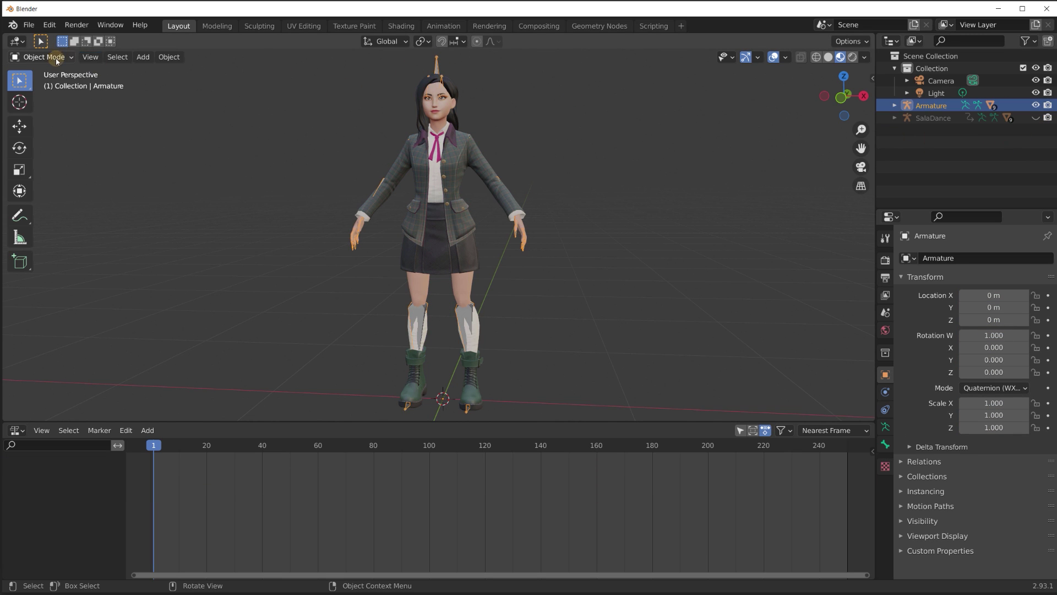
left_click(44, 98)
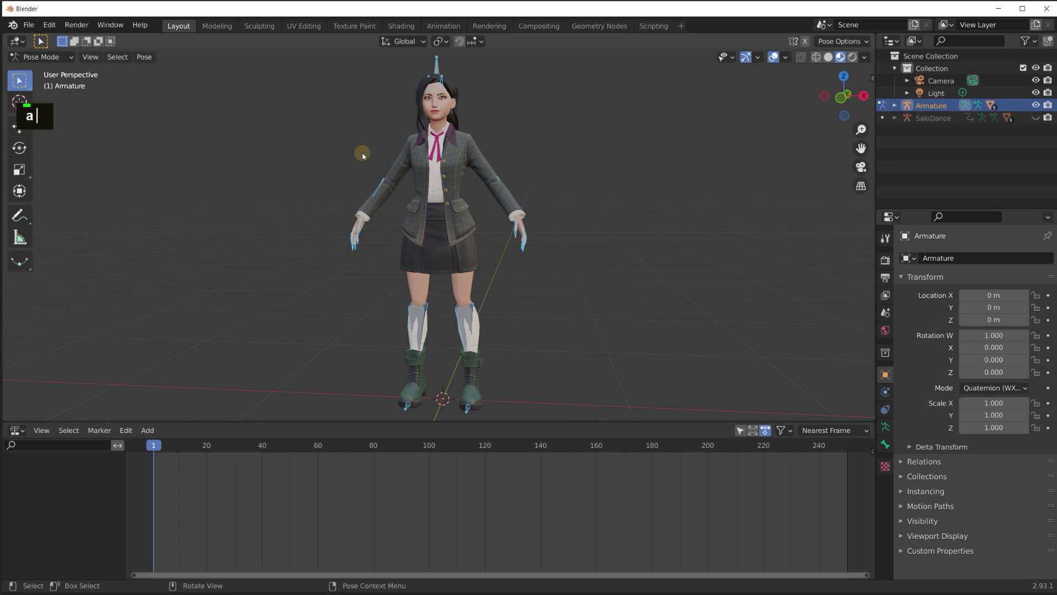
key("i")
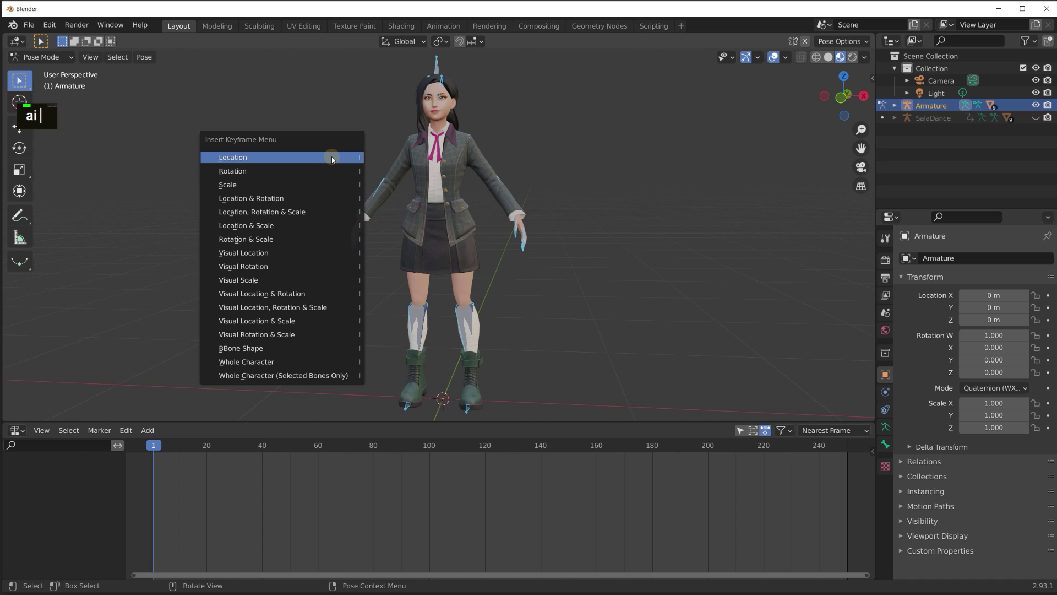
left_click(311, 199)
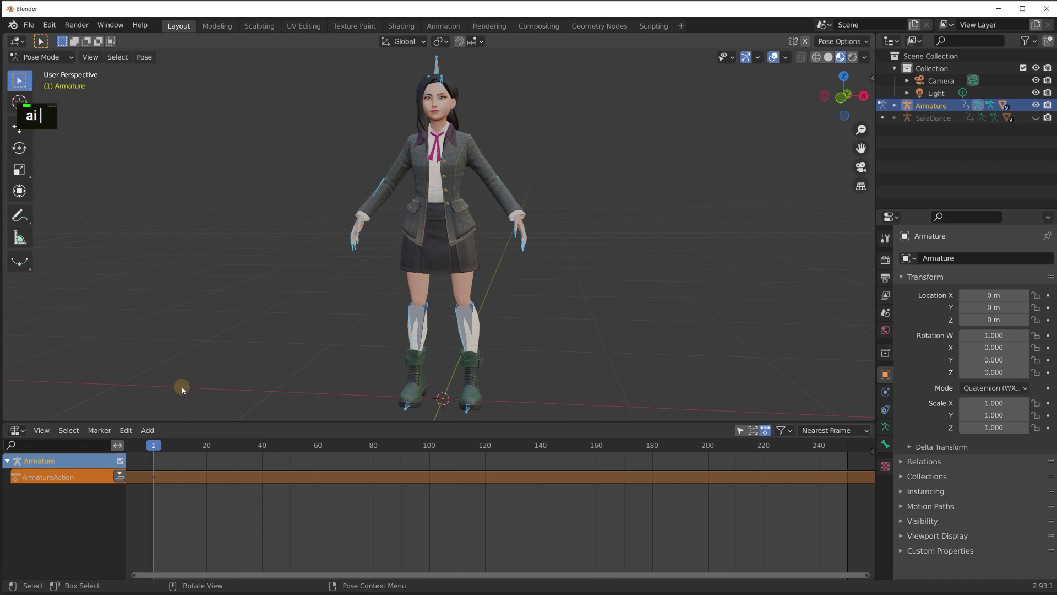
- Rename the keyed action as APose and its armature as MainChar, and push the action down to an NLA strip
double_click(48, 476)
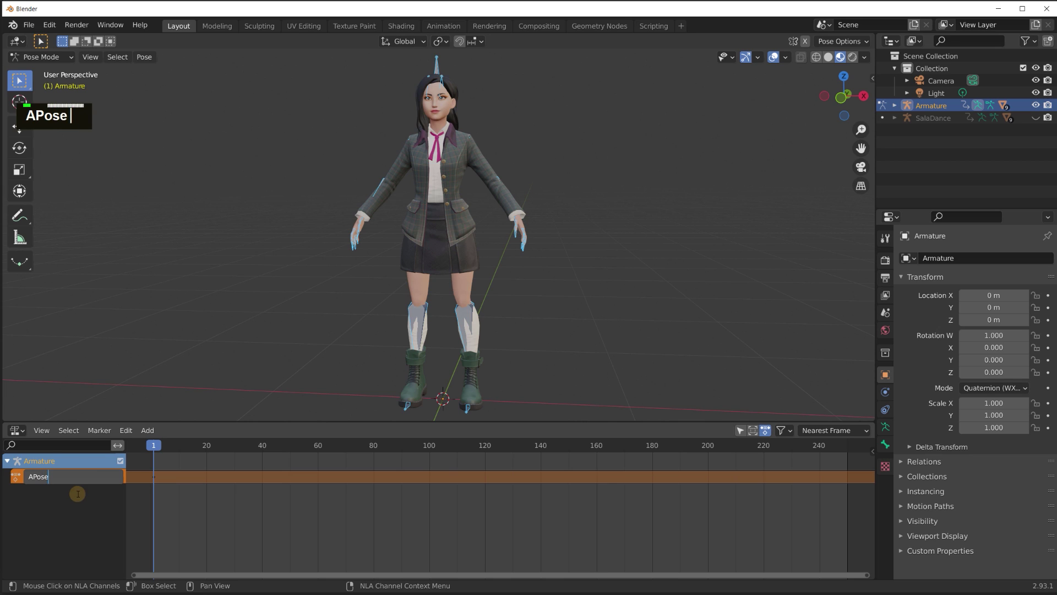
type("MainChar")
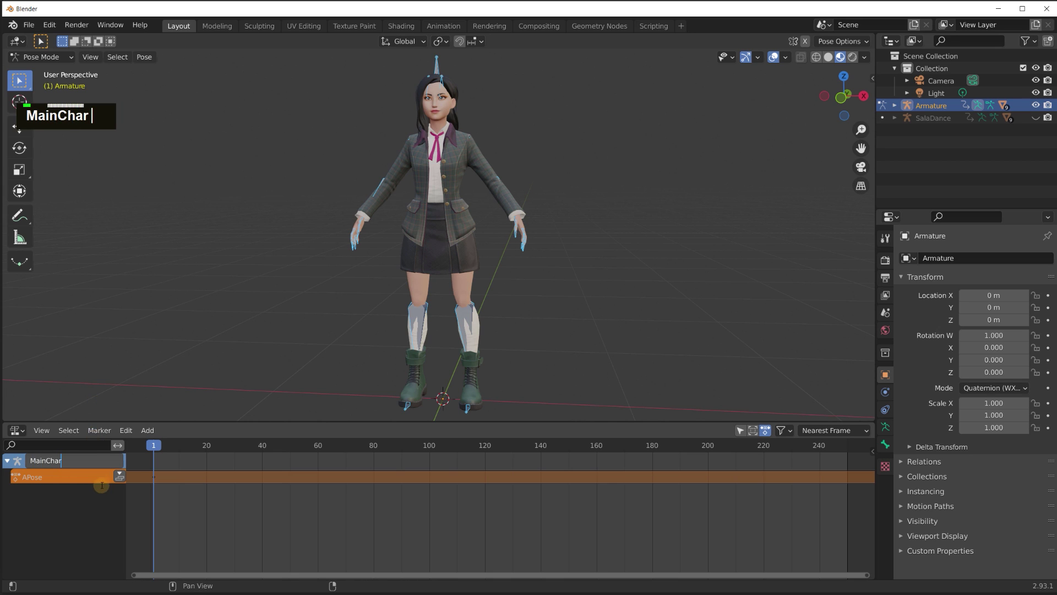
left_click(119, 477)
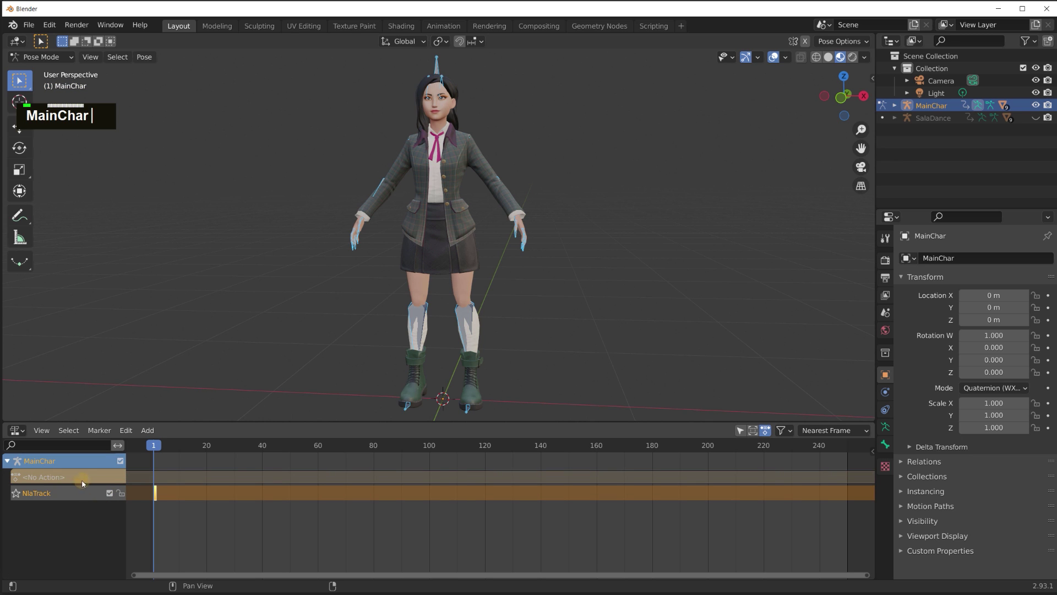
- Add the SalaDance action as a strip at frame 2 of MainChar's NLA track and scrub through the dance to frame 137
left_click(158, 447)
key("shift+a")
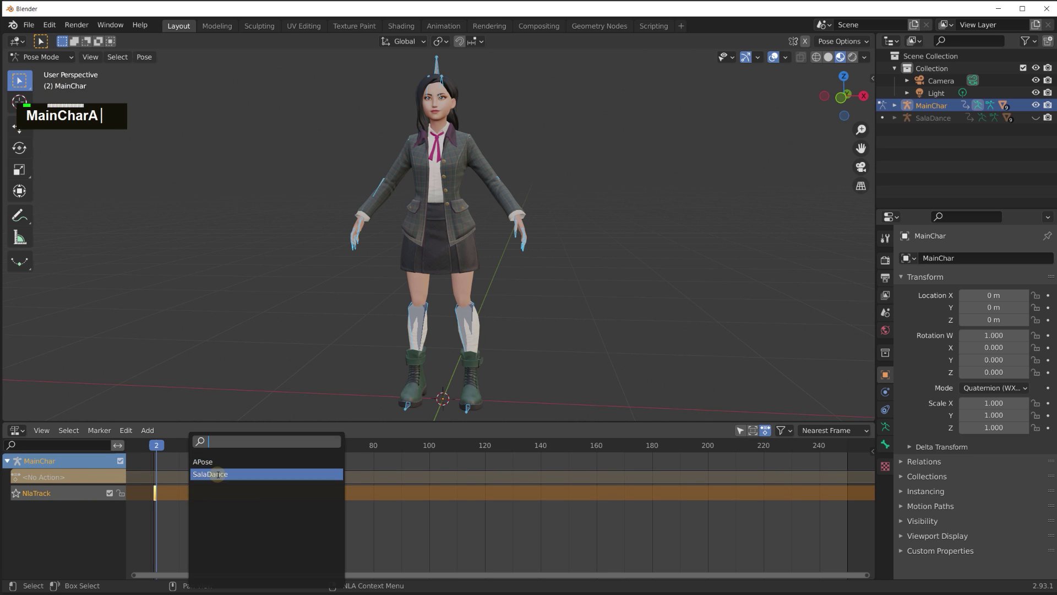
left_click(204, 472)
left_click_drag(158, 457, 533, 471)
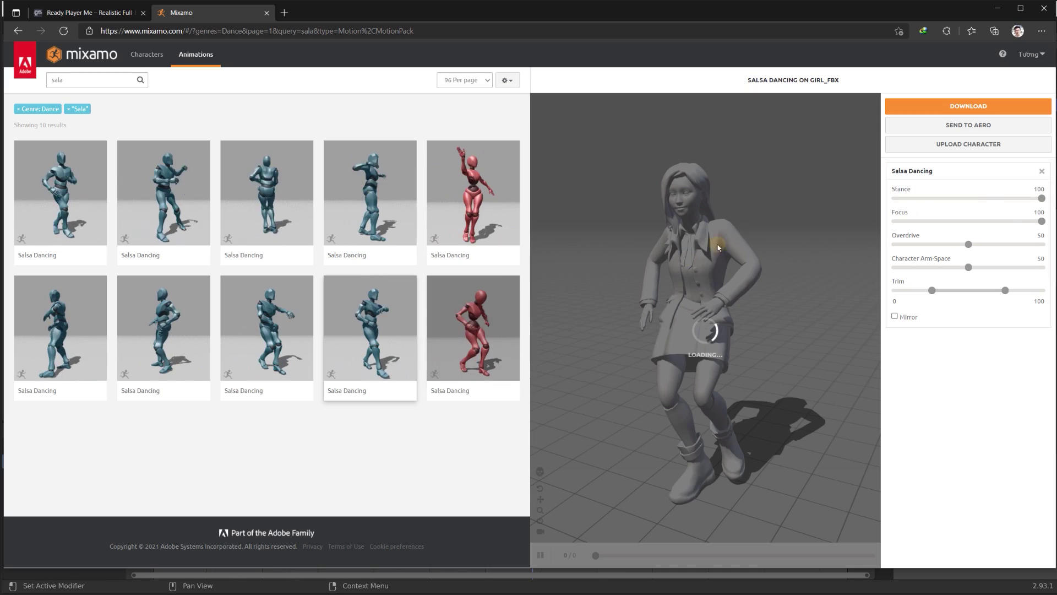
- Switch to Mixamo and download the second row's fourth Salsa Dancing animation as FBX Binary without skin at 30 frames per second
left_click(969, 106)
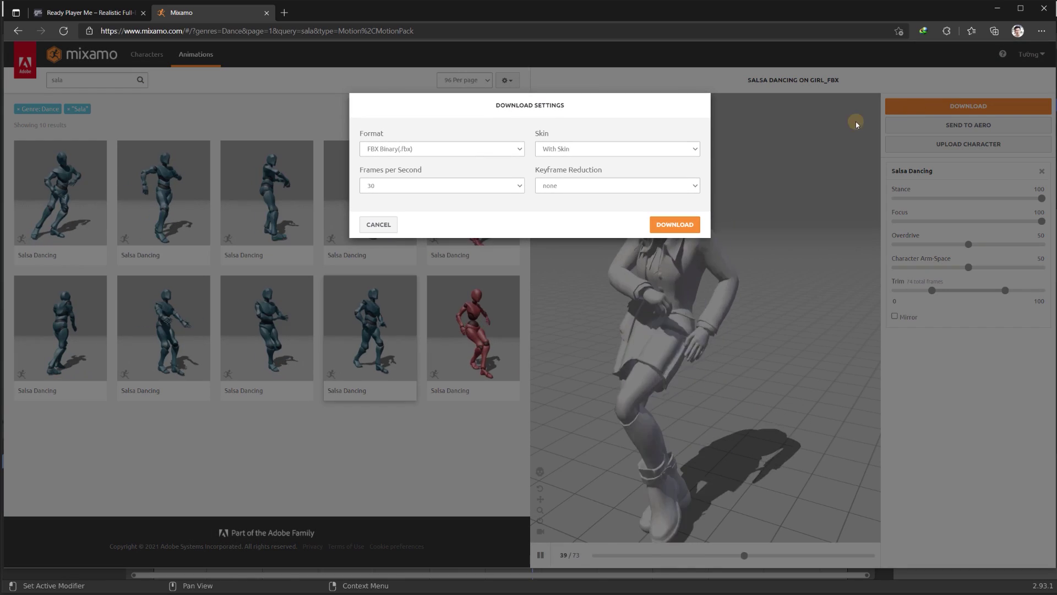
left_click(616, 149)
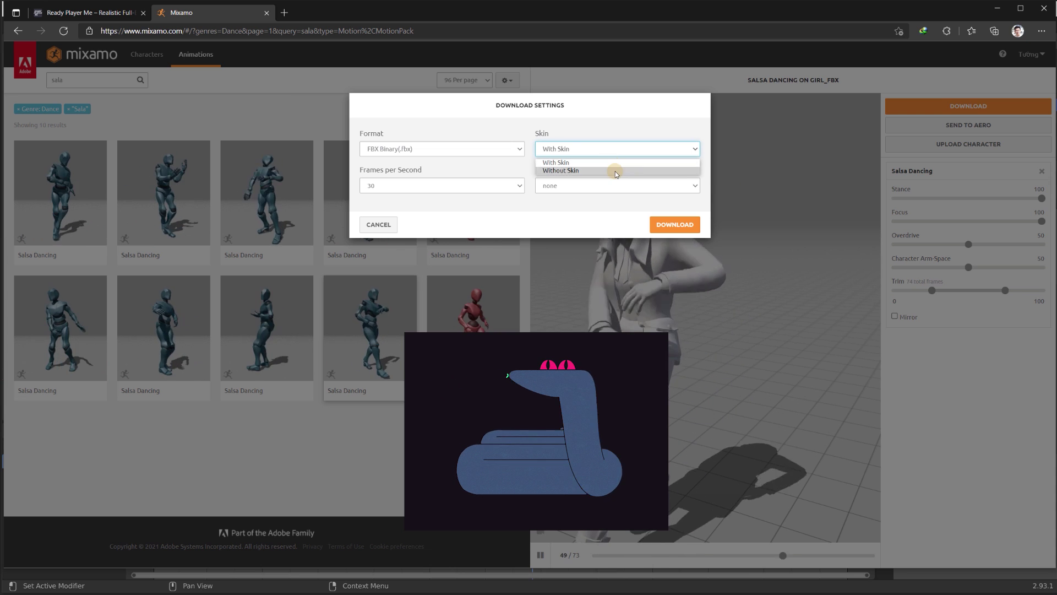
left_click(616, 170)
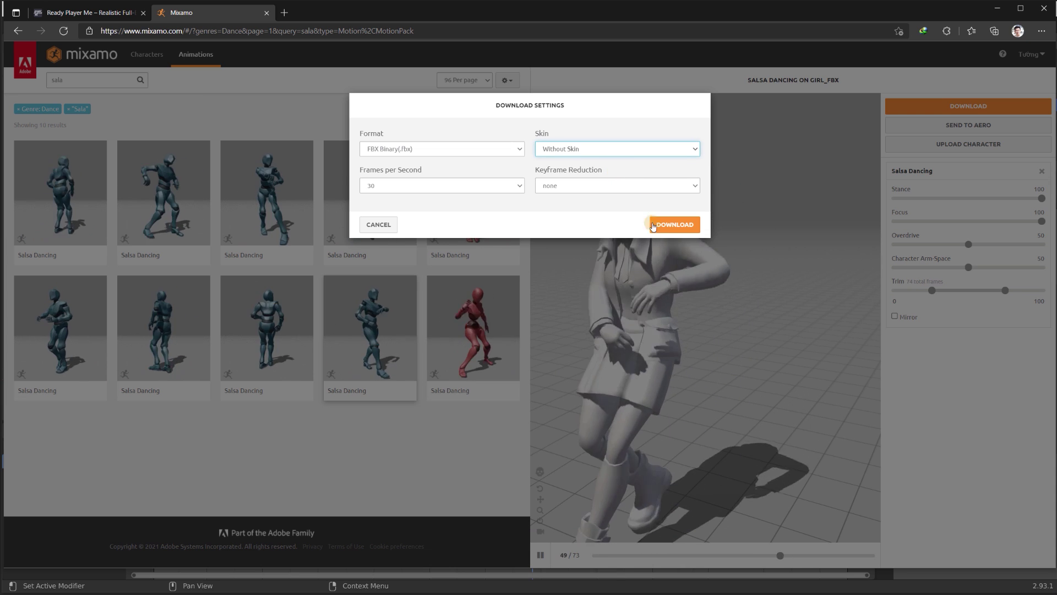
left_click(674, 224)
- Rename the downloaded file as Salsa Dancing_withoutSkin and move it into the CGMIghty_Tutorial folder
key("F2")
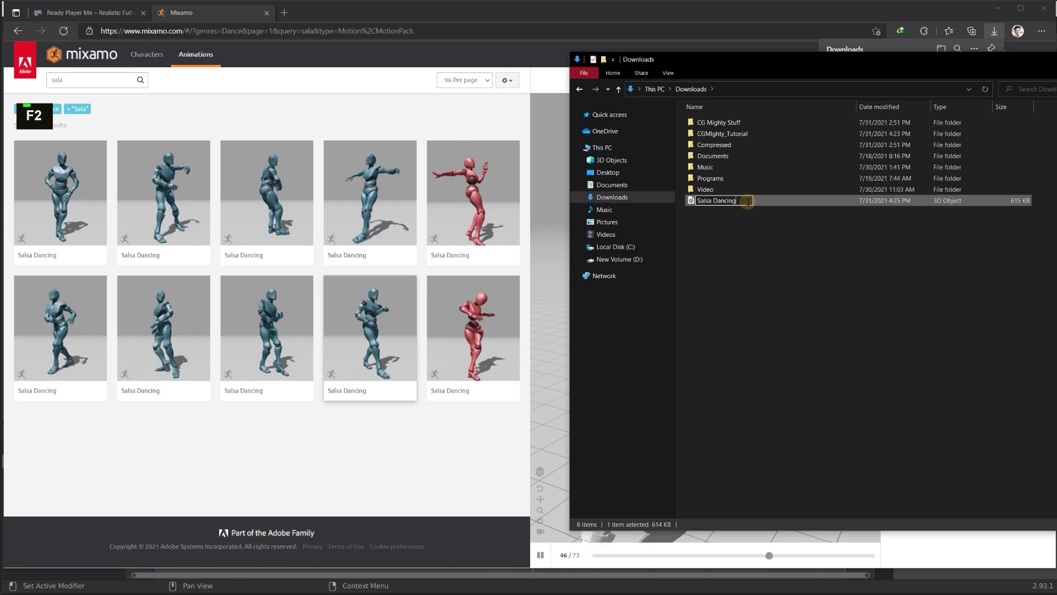
left_click(747, 202)
type("_without")
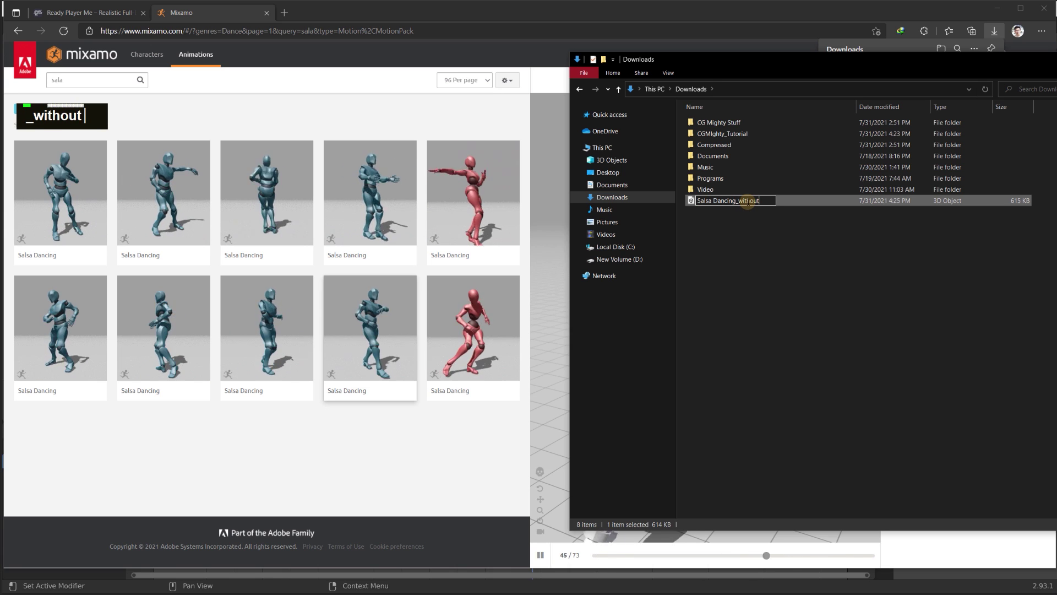
type("Skin")
left_click(798, 217)
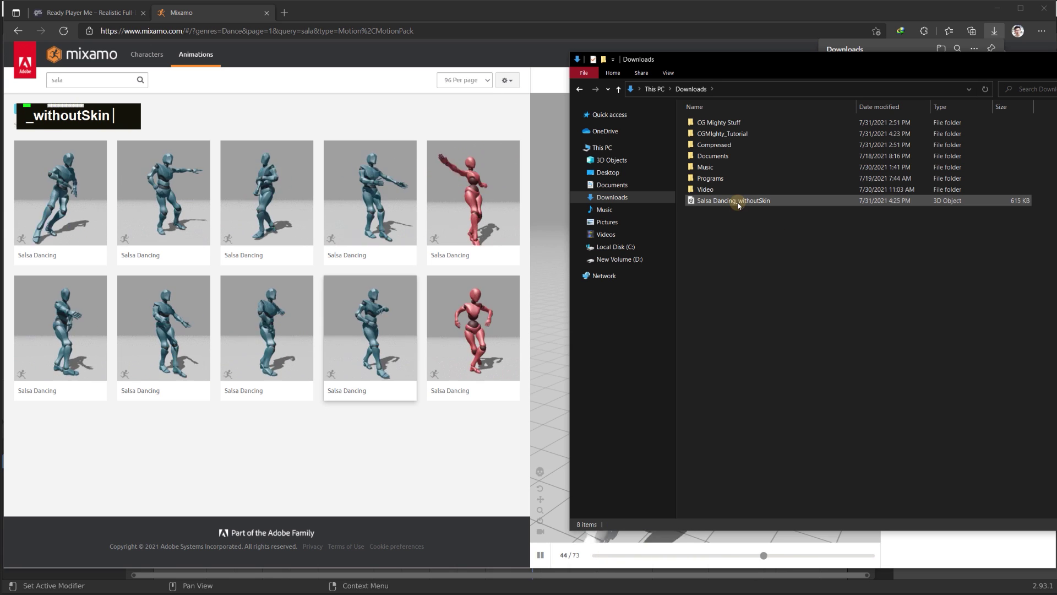
left_click_drag(734, 204, 744, 134)
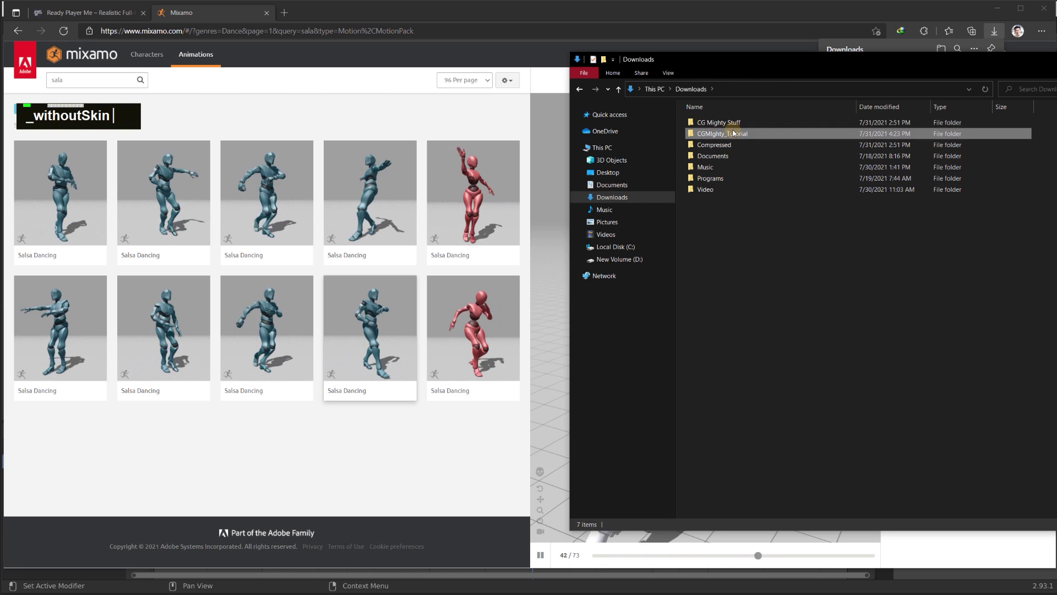
double_click(726, 133)
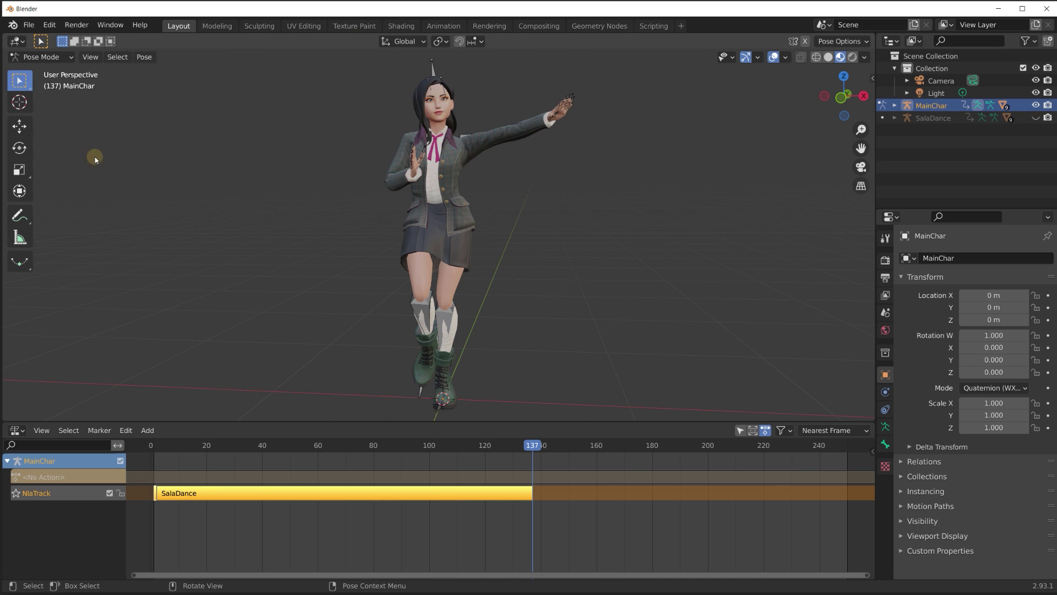
- Switch to Blender and import the Salsa Dancing_withoutSkin FBX file with the default settings
left_click(29, 24)
mouse_move(126, 192)
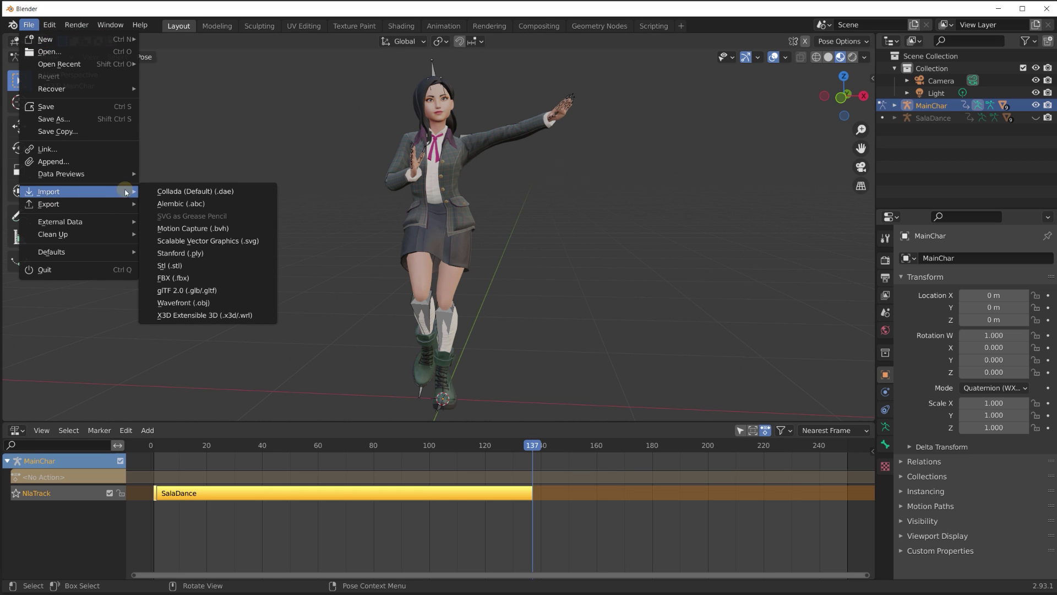
left_click(218, 278)
left_click(319, 155)
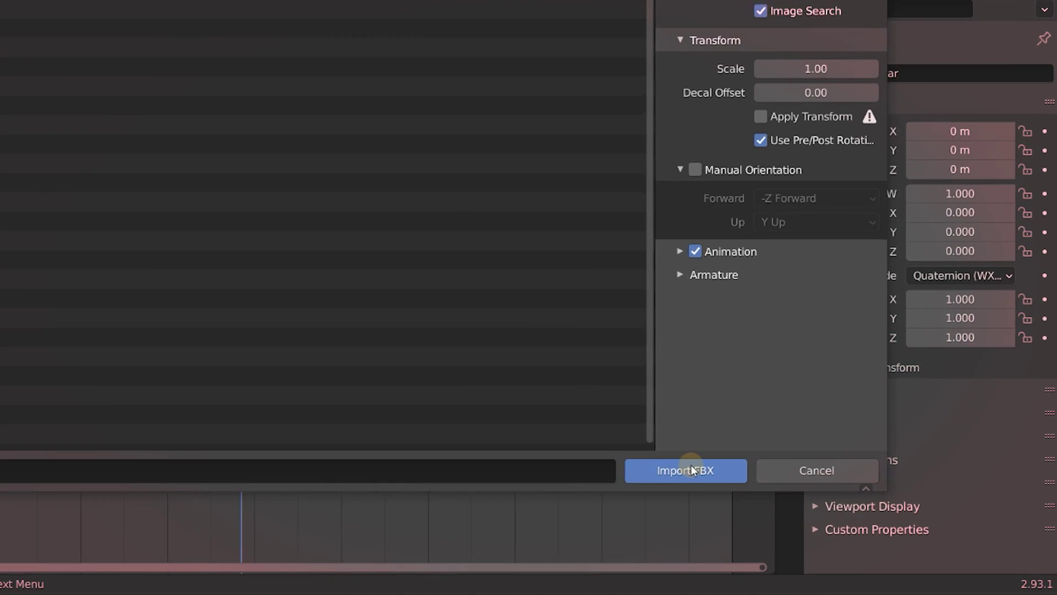
left_click(561, 427)
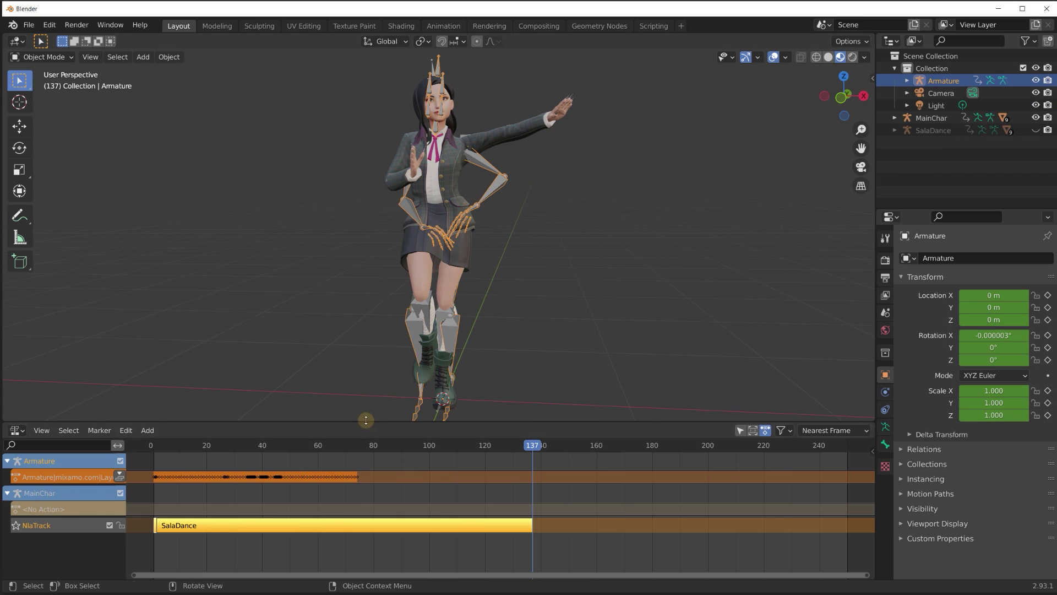
- Rename the imported action as SalaNoSKin and its armature as SalaNOSkin, and push the action down to an NLA strip
type("Sa")
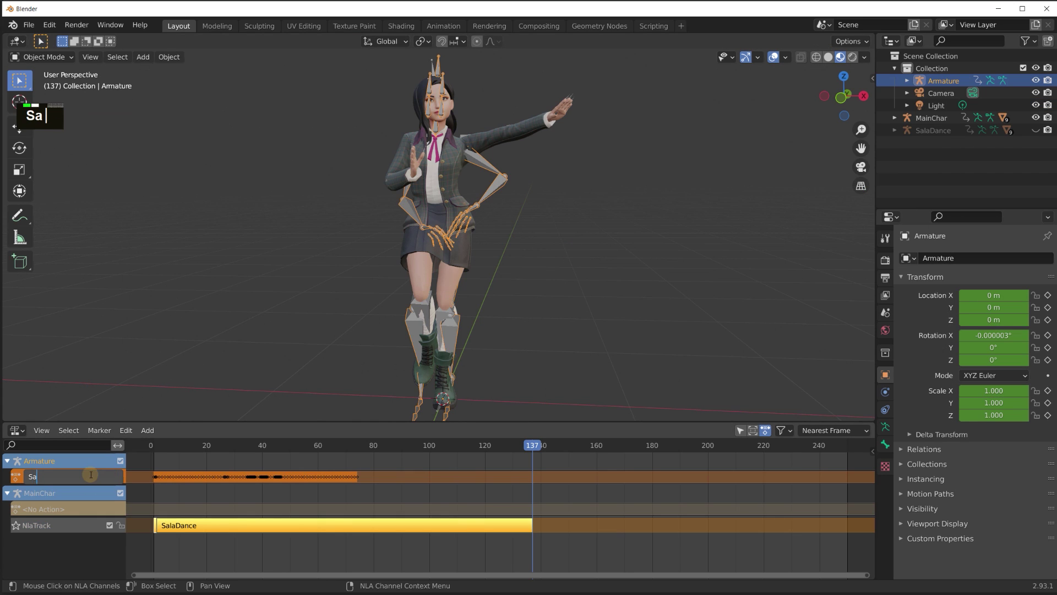
type("laNoSKin")
double_click(97, 462)
type("SalaNO")
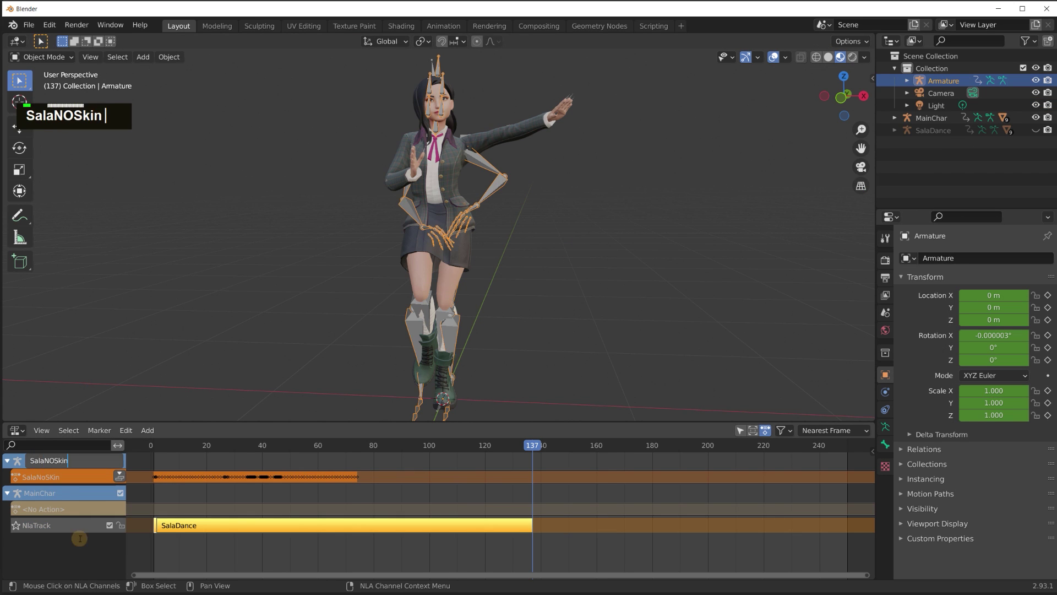
type("Skin")
double_click(121, 525)
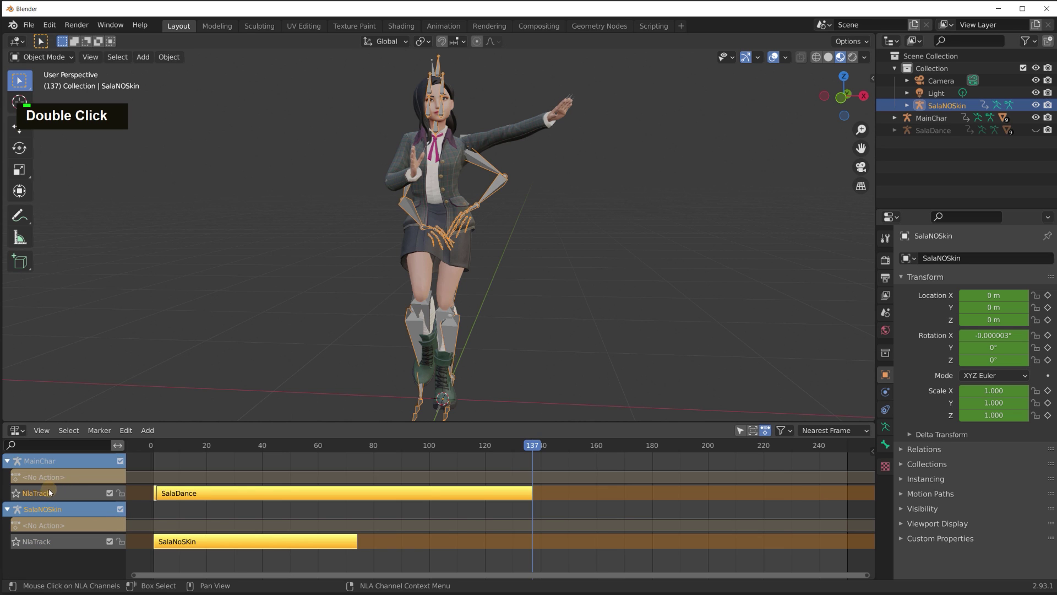
- Add the SalaNoSKin action as a strip directly after SalaDance on MainChar's NLA track
left_click(499, 490)
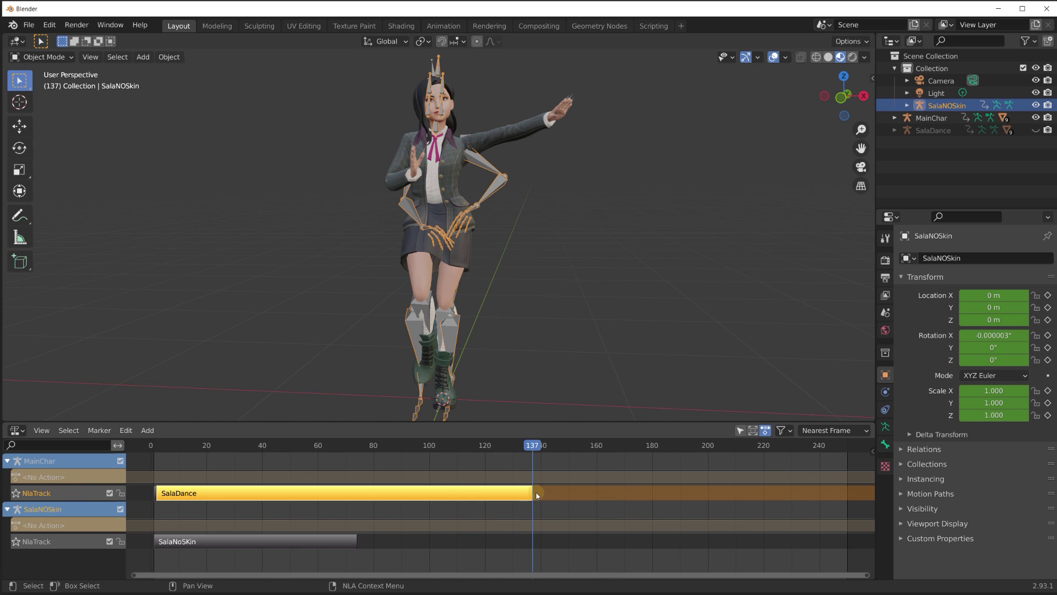
key("shift+s")
right_click(544, 493)
key("shift+a")
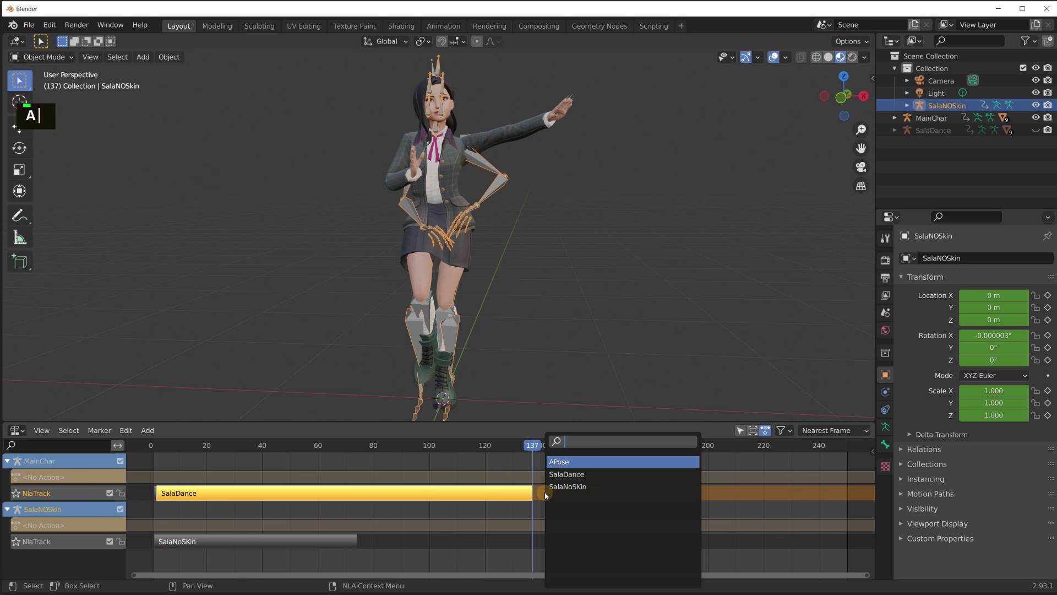
left_click(554, 487)
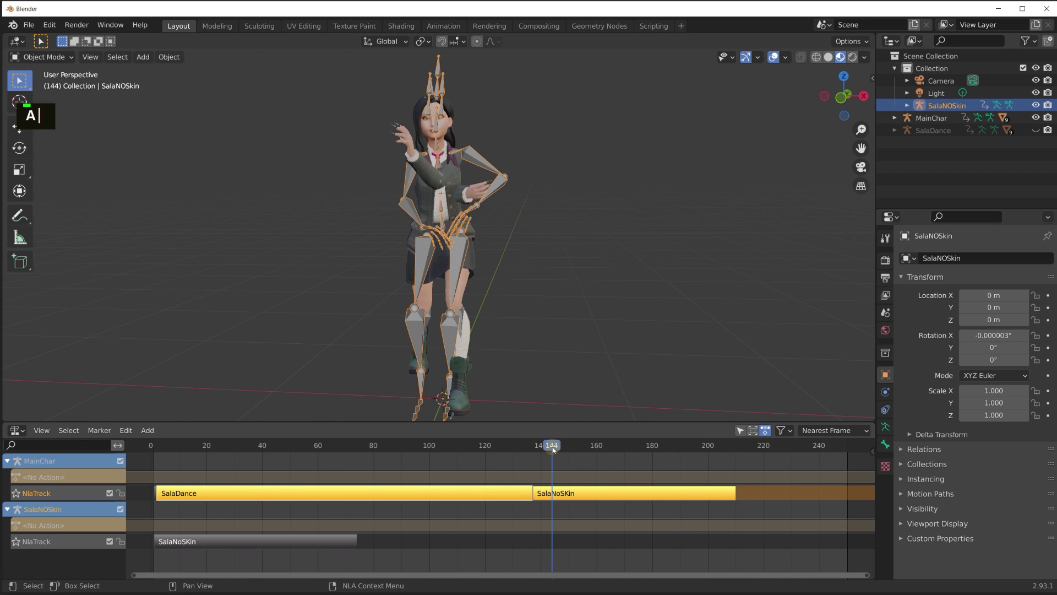
- Hide the SalaNOSkin armature with its hierarchy and scrub MainChar's new strip to about frame 157
left_click(943, 118)
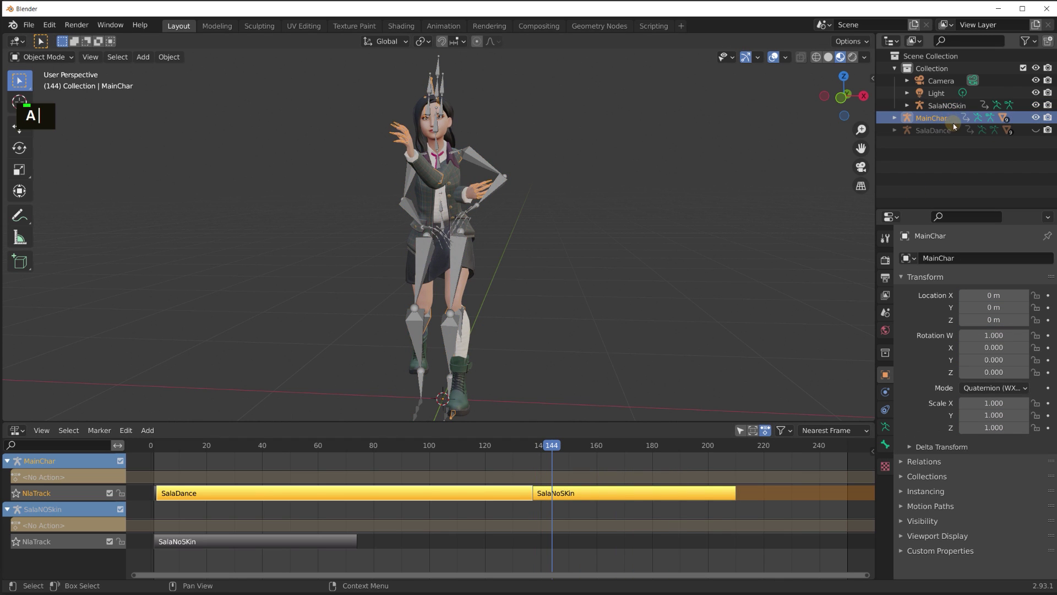
left_click(947, 106)
left_click(1036, 105, "shift")
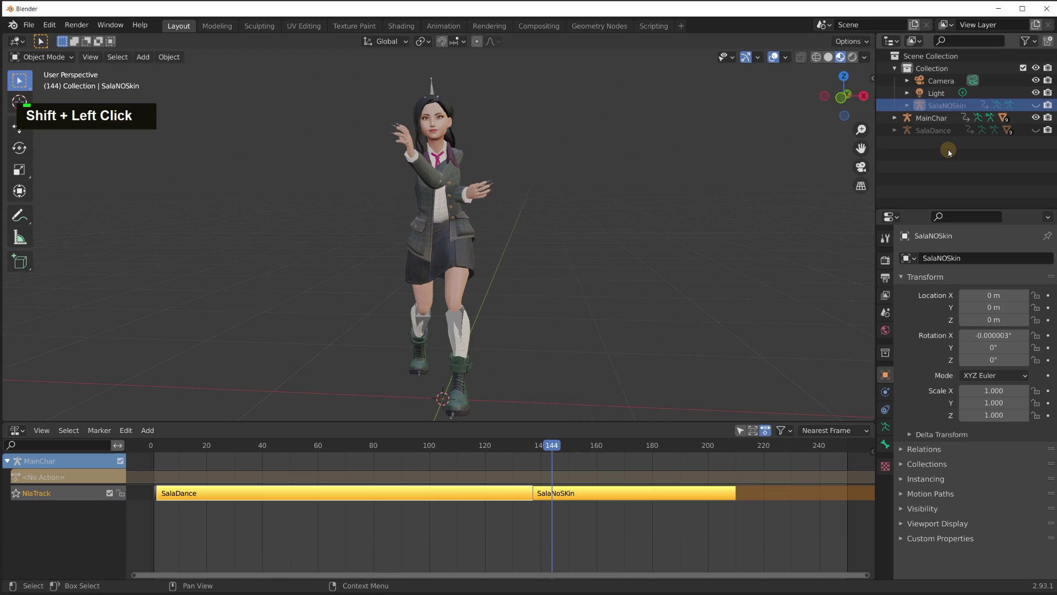
left_click_drag(551, 445, 585, 446)
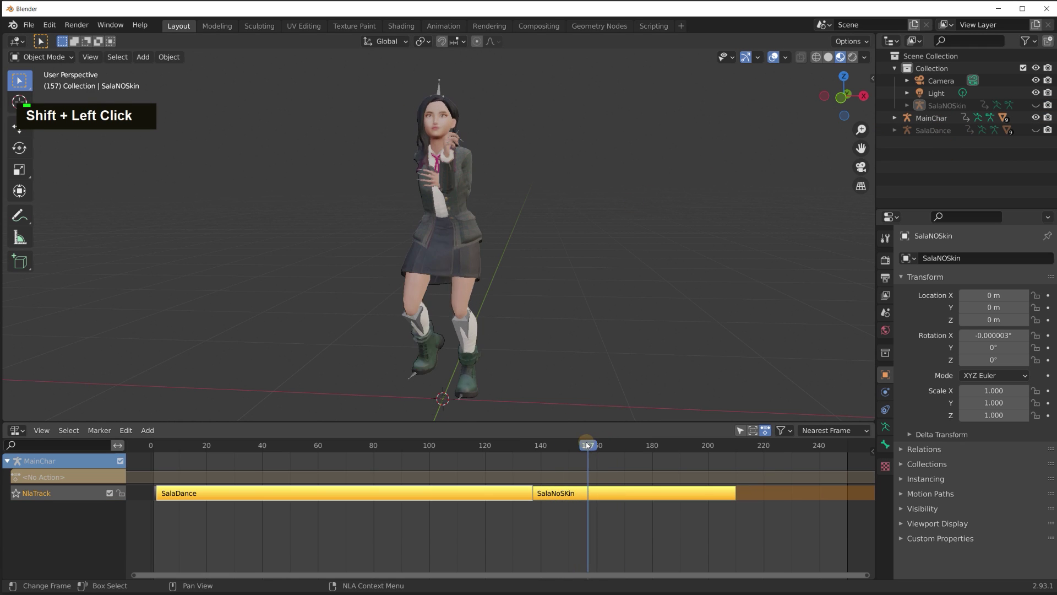
- Delete the SalaNoSKin strip from MainChar's track and the SalaNOSkin armature from the scene, and collapse the Collection
left_click(574, 495)
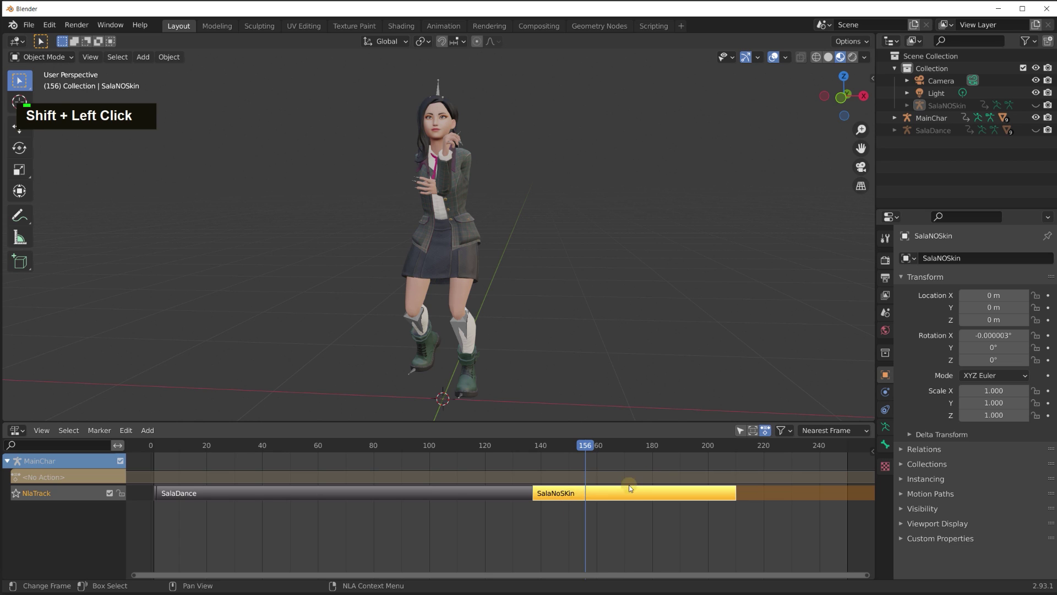
key("Delete")
left_click(934, 131)
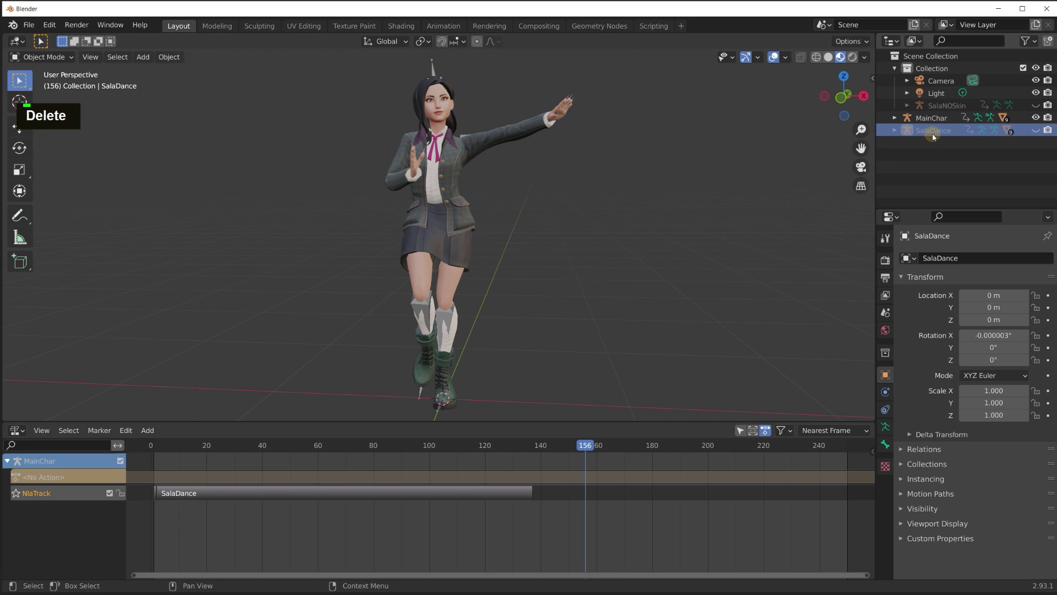
left_click(945, 105)
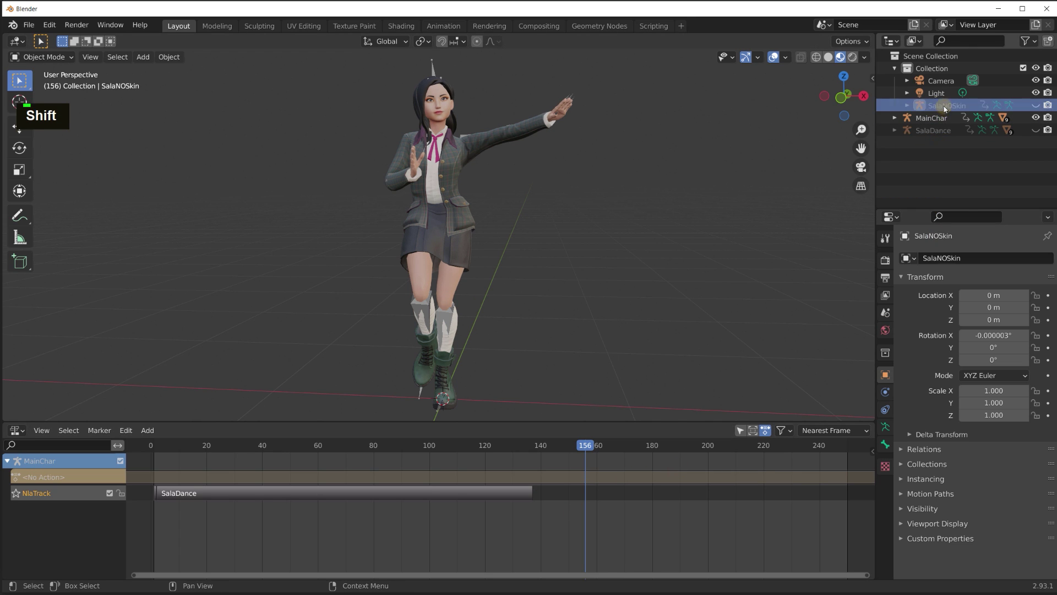
right_click(944, 108)
left_click(914, 94)
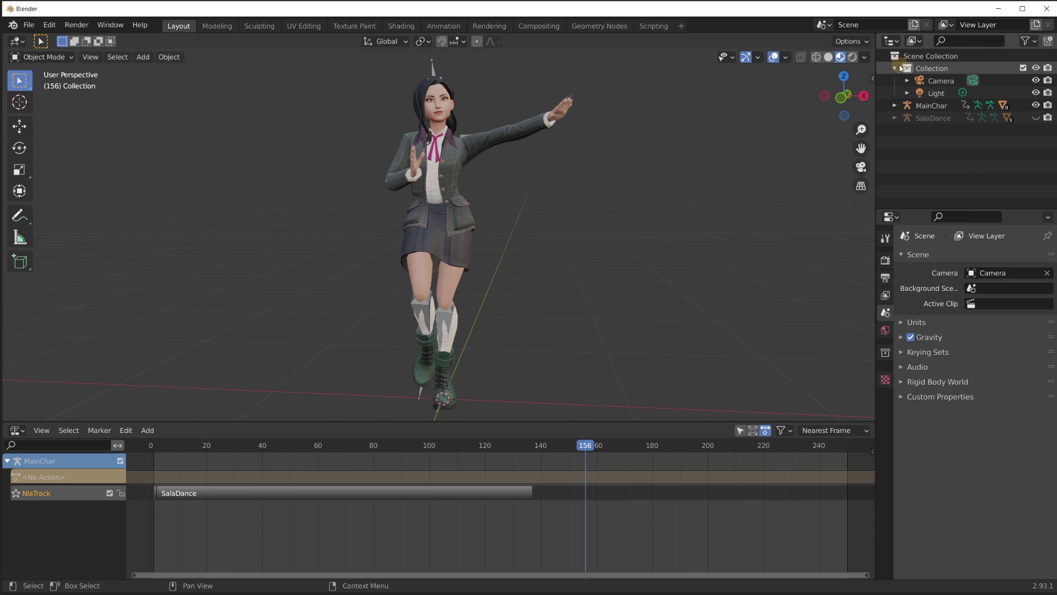
left_click(899, 65)
double_click(921, 146)
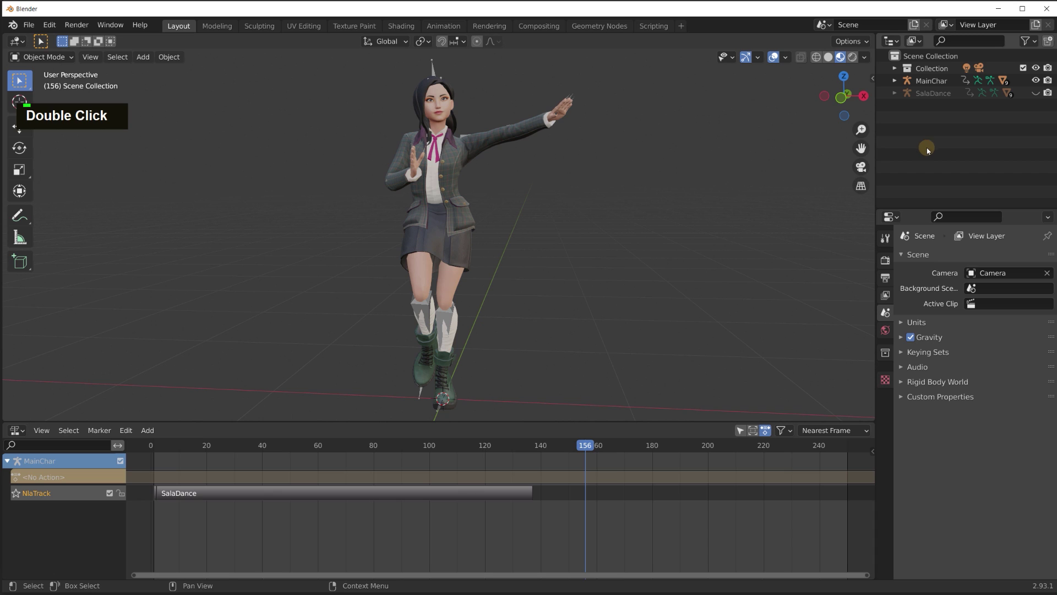
- Switch to Mixamo and download the current Salsa Dancing animation as FBX Binary with skin at 30 frames per second
key("alt+Tab")
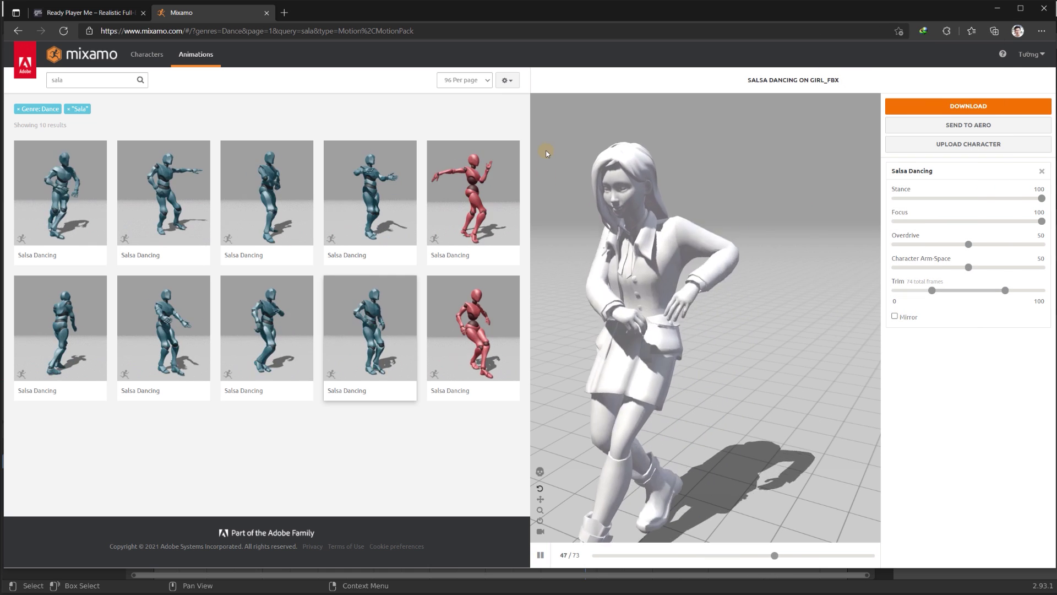
left_click(931, 104)
left_click(639, 148)
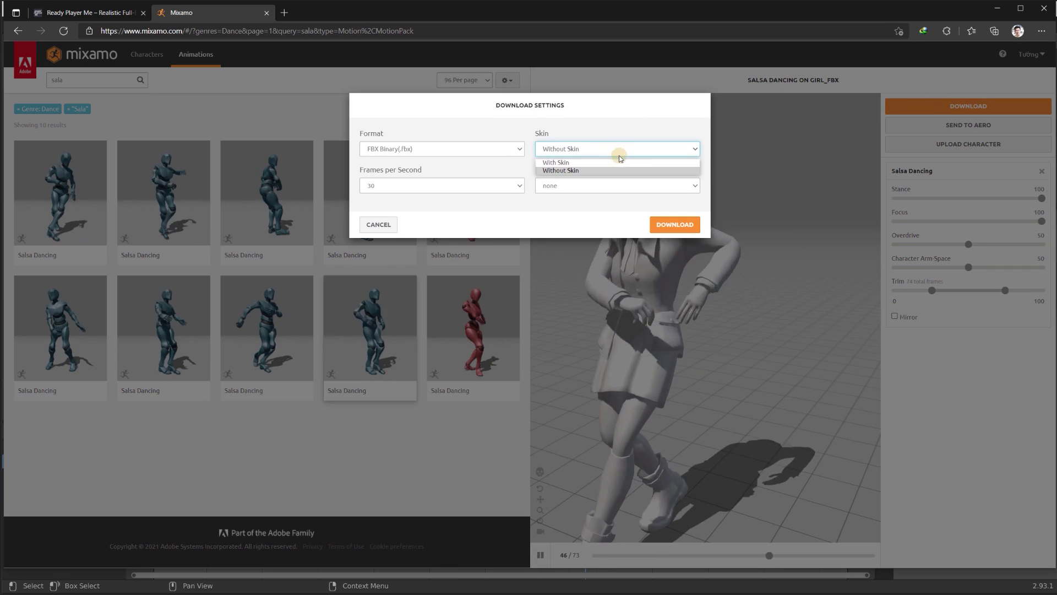
left_click(613, 157)
left_click(675, 224)
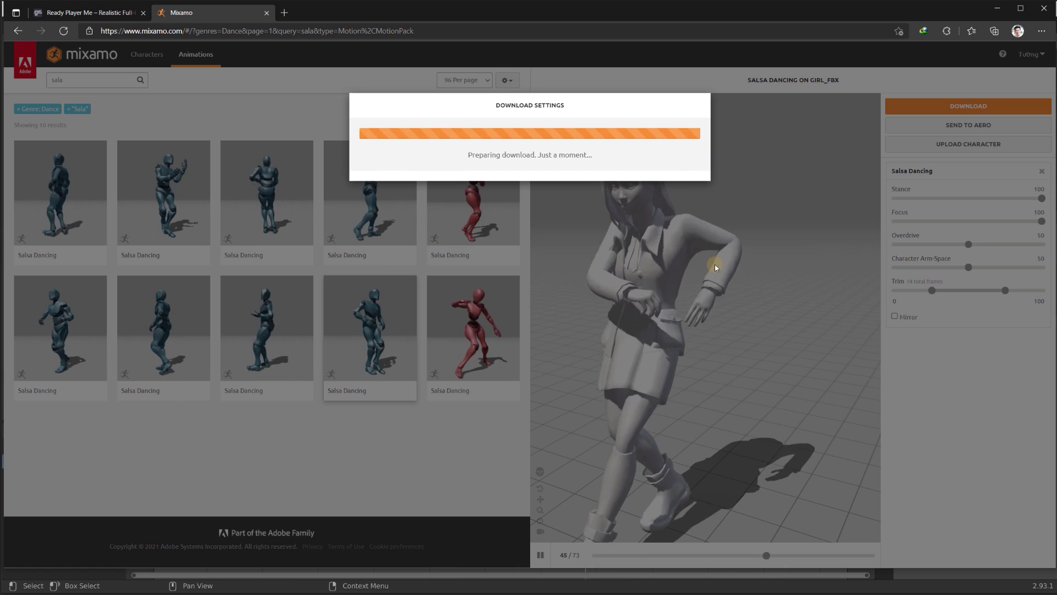
- Switch to Blender and import Salsa Dancing B.fbx from the CGMIghty_Tutorial folder with the default settings
left_click(28, 25)
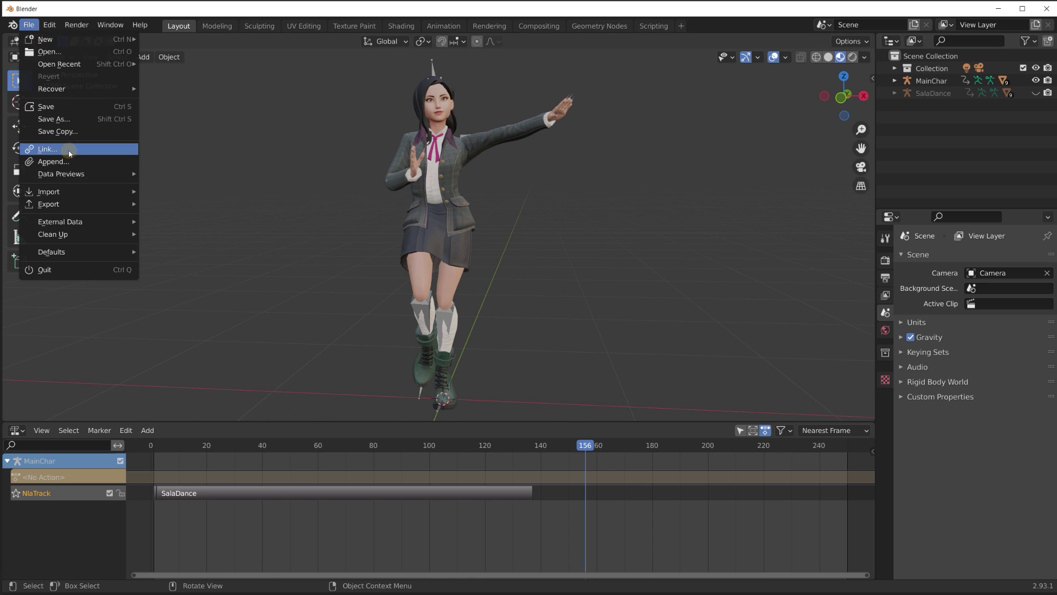
mouse_move(138, 203)
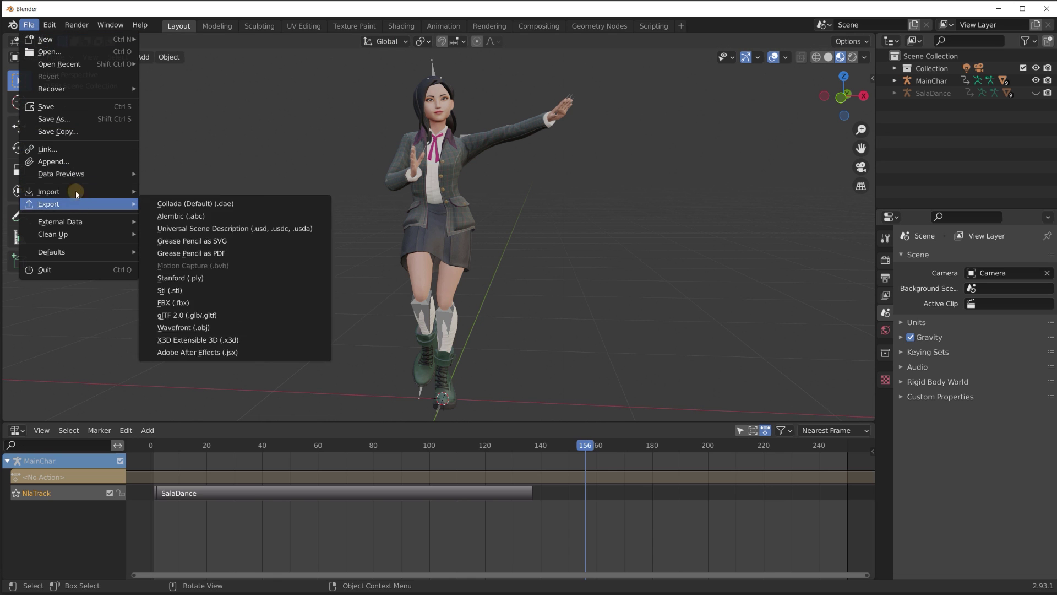
left_click(209, 273)
left_click(339, 156)
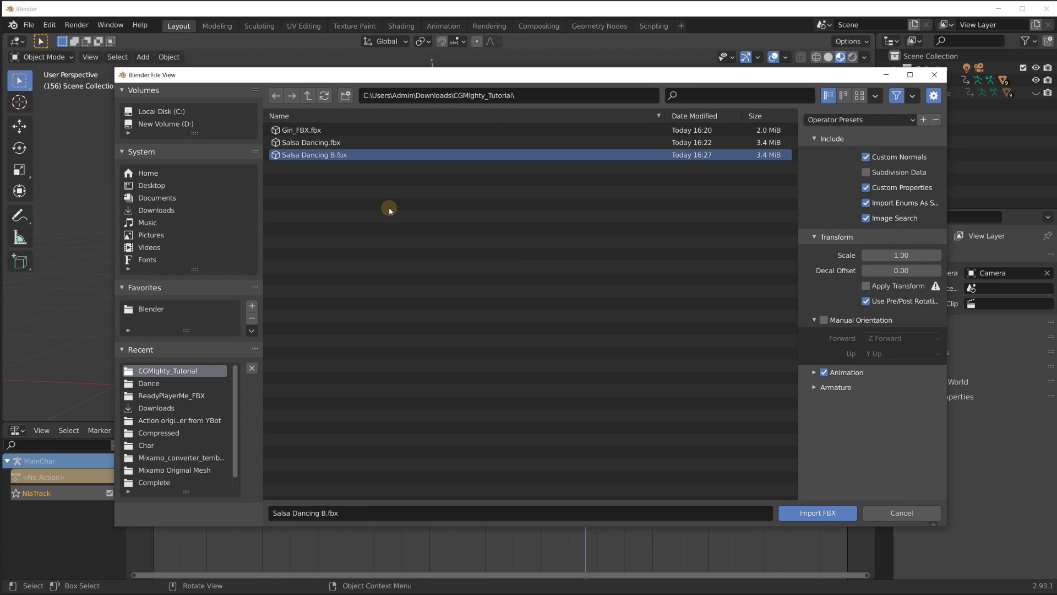
left_click(817, 513)
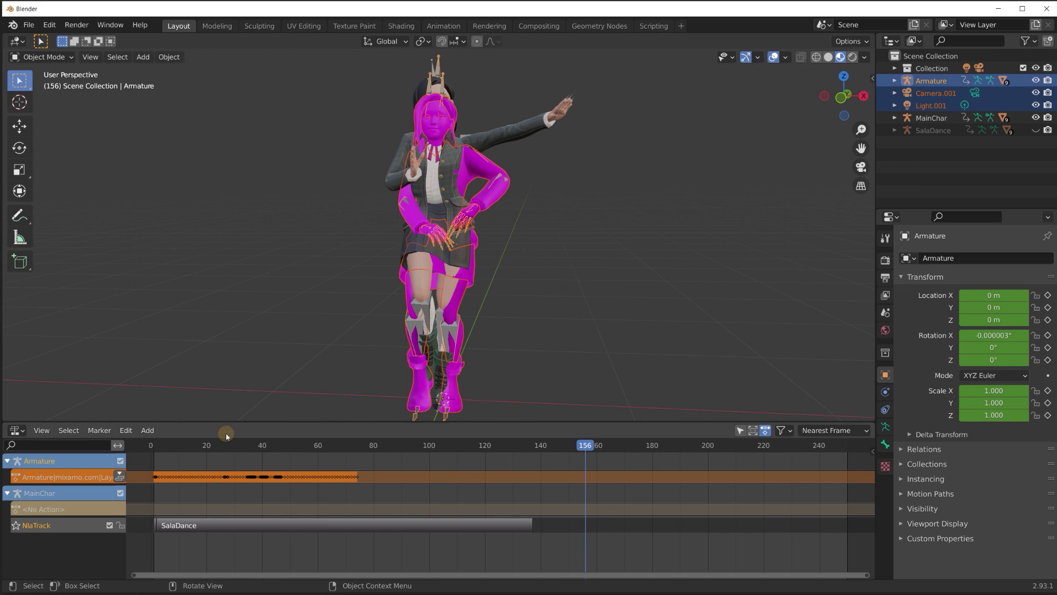
- Rename the imported action and its armature as SalaB, and push the action down to an NLA strip
double_click(123, 474)
type("SalaB")
left_click(3, 458)
double_click(83, 462)
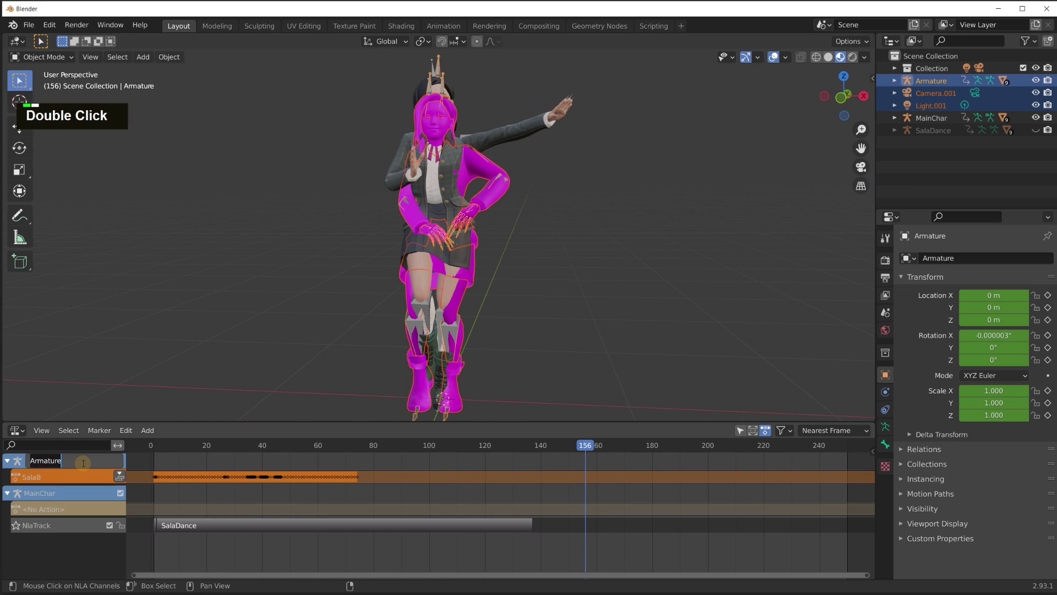
type("SalaB")
left_click(124, 473)
left_click(119, 525)
double_click(297, 531)
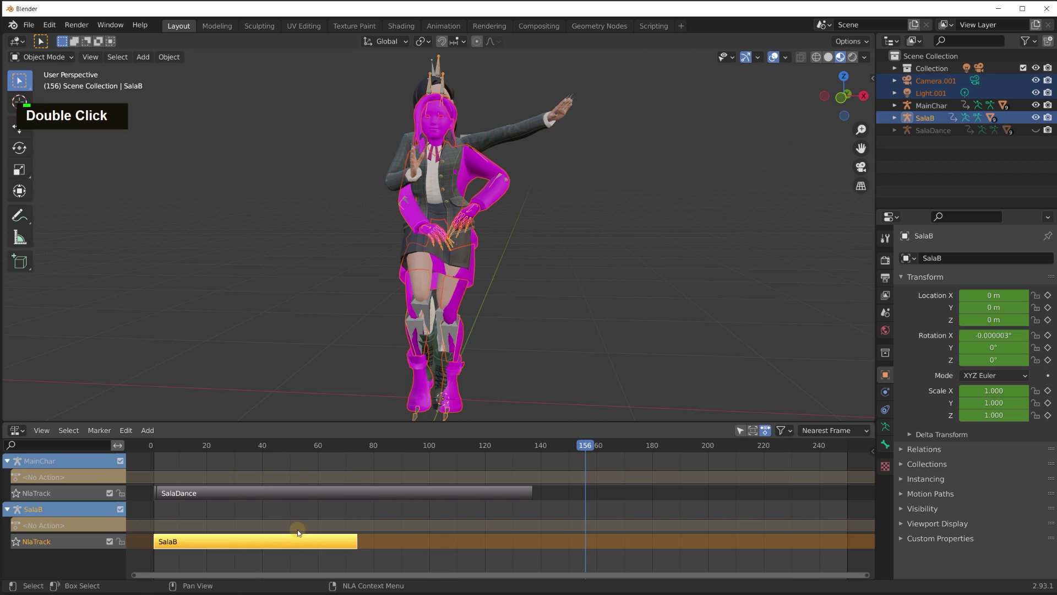
- Hide the SalaB armature with its hierarchy and delete the imported Camera.001 and Light.001
left_click(1036, 117, "shift")
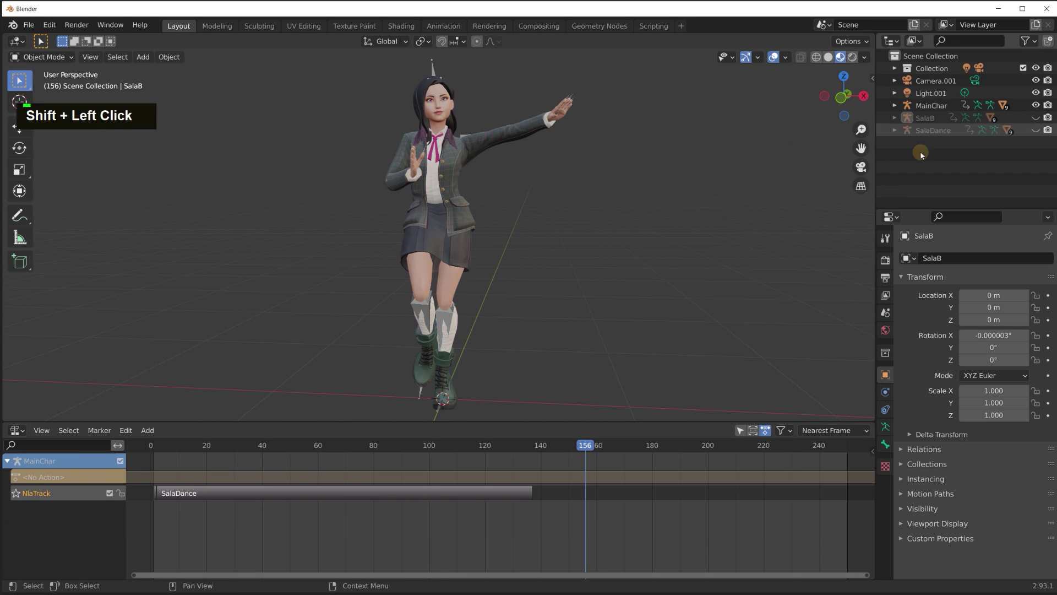
left_click(933, 80)
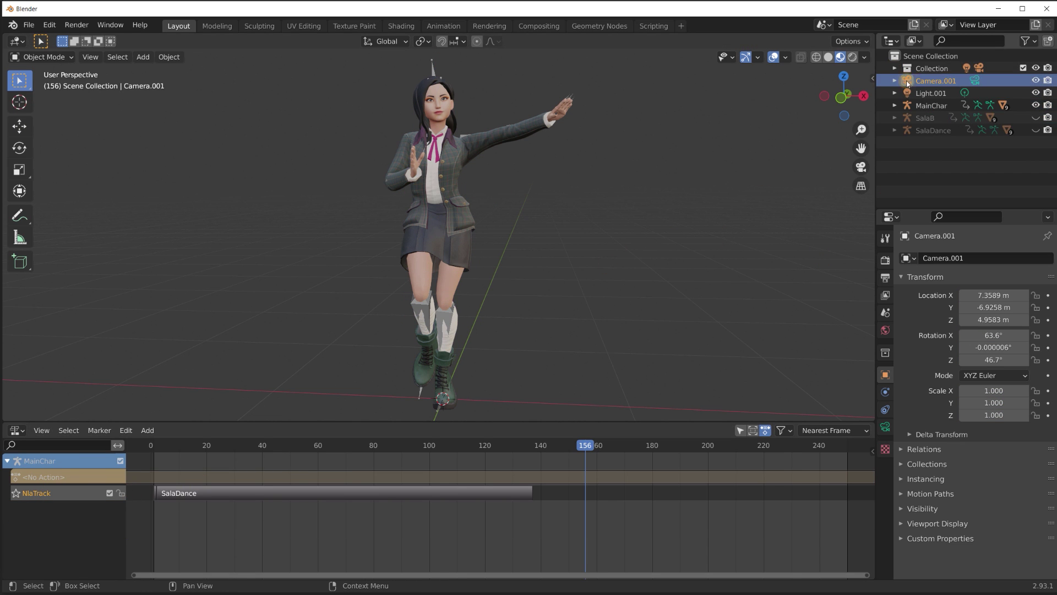
key("Delete")
key("Delete")
- Add the SalaB action as a strip directly after SalaDance on MainChar's NLA track and scrub to frame 152
left_click(532, 445)
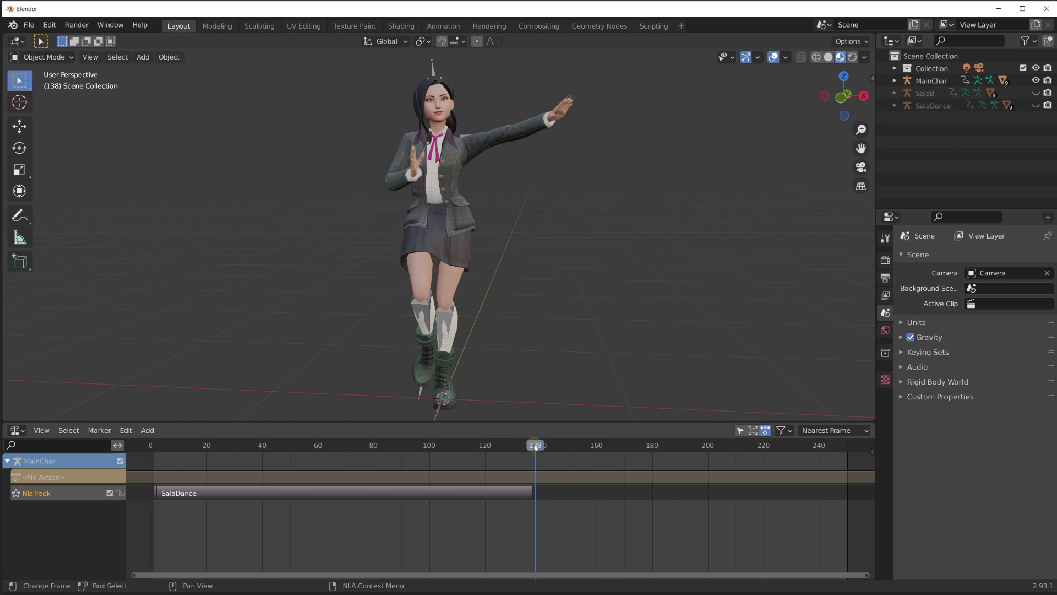
key("shift+a")
left_click(566, 475)
left_click_drag(536, 446, 575, 457)
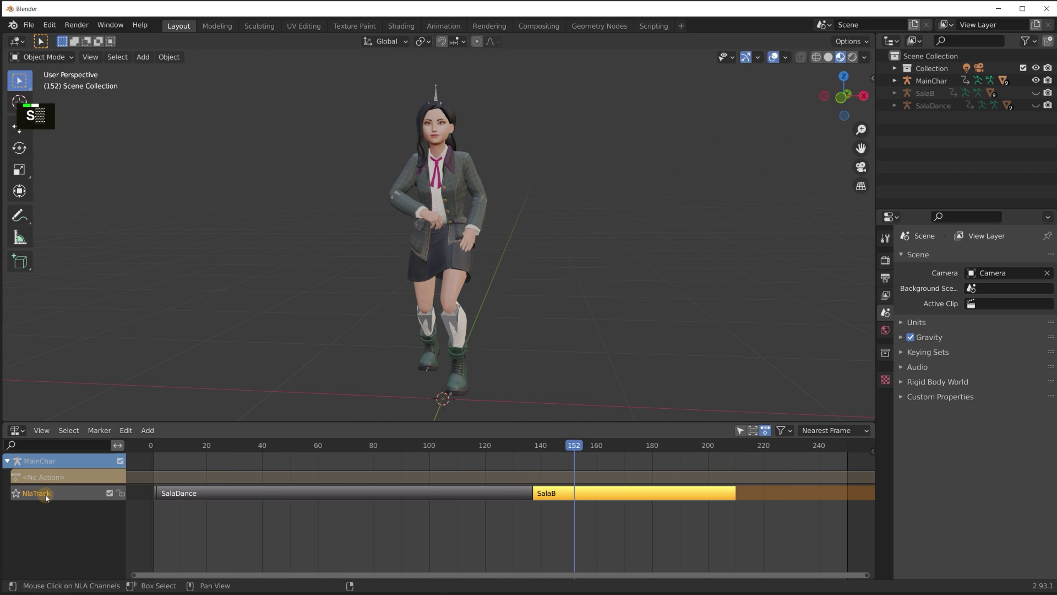
- Add two more NLA tracks above MainChar's existing track
key("a")
key("a")
left_click(446, 511)
- Replace the short strip at the timeline's start with SalaDance from frame 1, and move SalaB onto NlaTrack.001 from frame 136
left_click(349, 529)
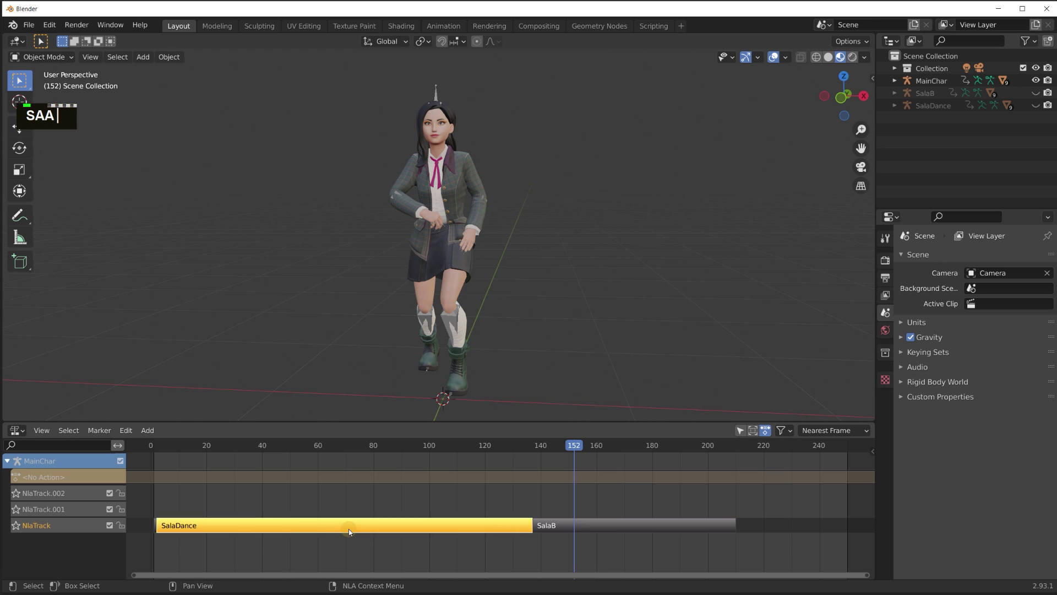
left_click(160, 511)
left_click_drag(146, 519, 180, 529)
left_click(565, 524)
left_click_drag(565, 524, 563, 513)
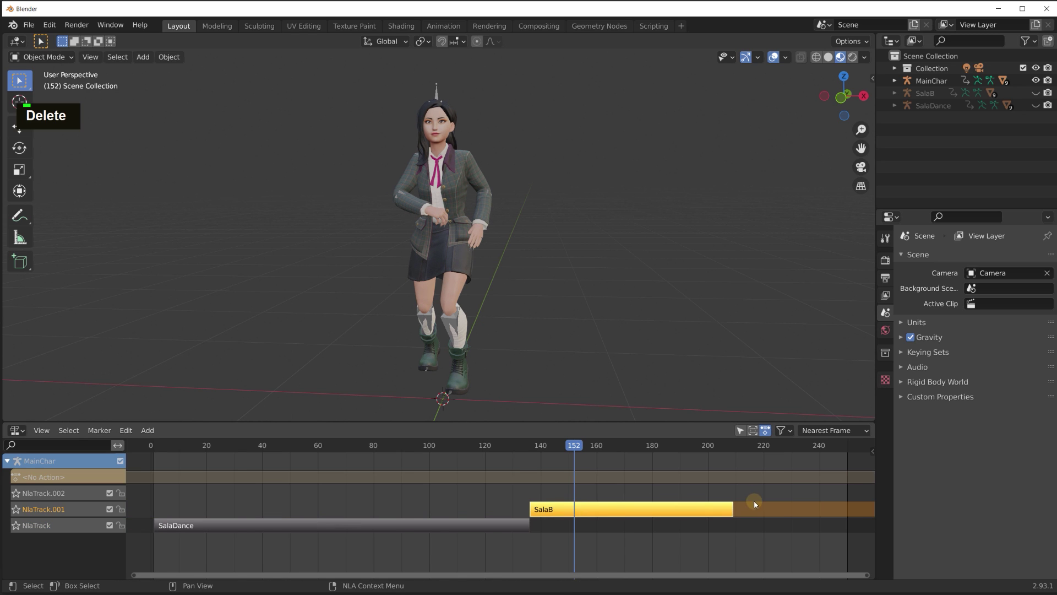
- Set the SalaB strip's Blend In to 30 and move the strip earlier to about frame 105, overlapping SalaDance
key("n")
left_click(866, 512)
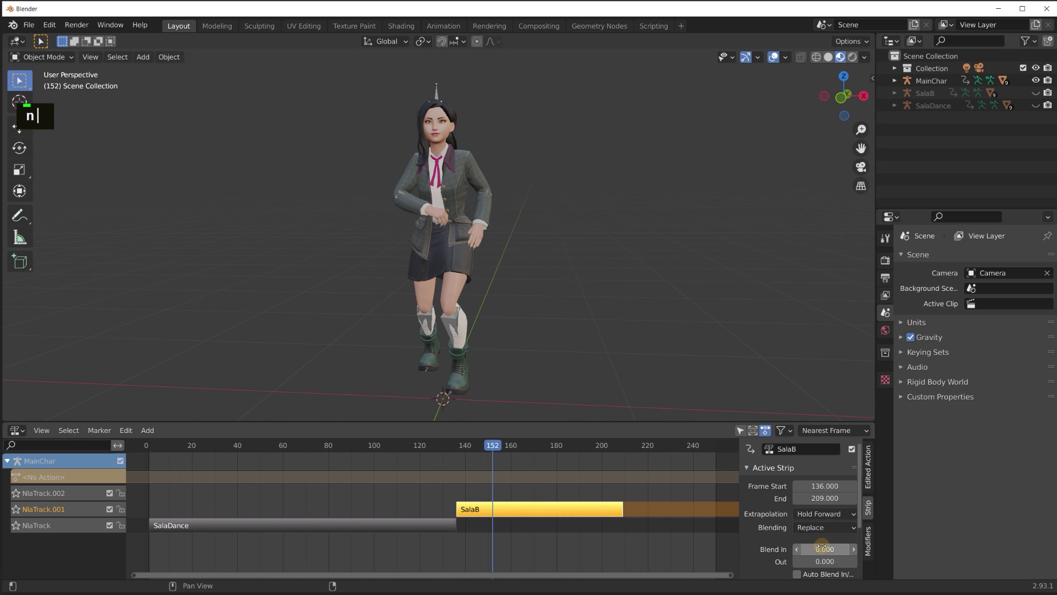
type("30")
key("Return")
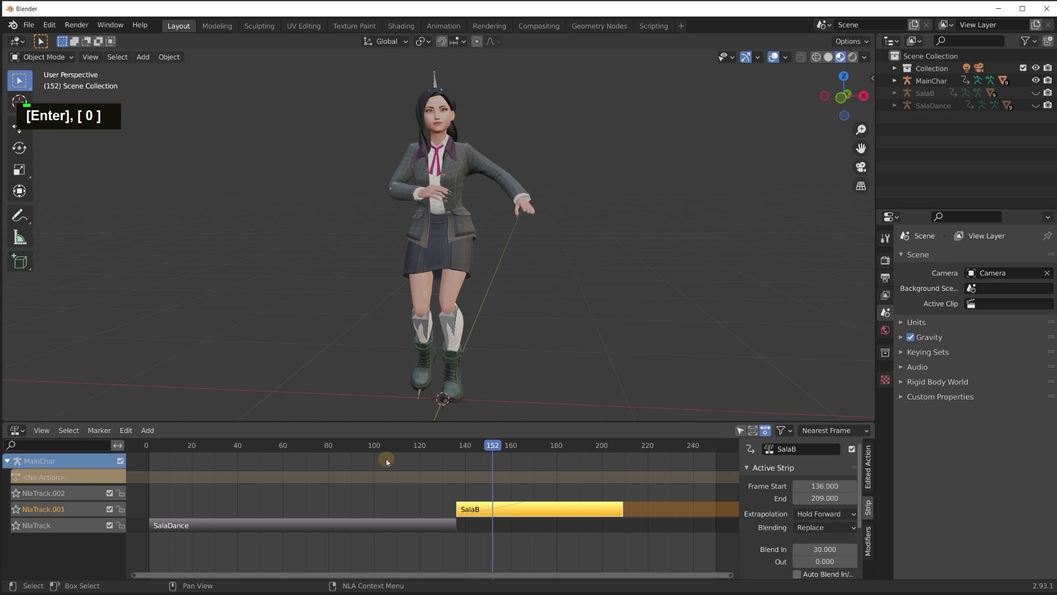
mouse_move(551, 507)
left_mouse_down()
mouse_move(485, 511)
mouse_move(533, 514)
left_mouse_up()
- Set the Repeat value of the SalaB strip's action clip to 2
left_click(870, 550)
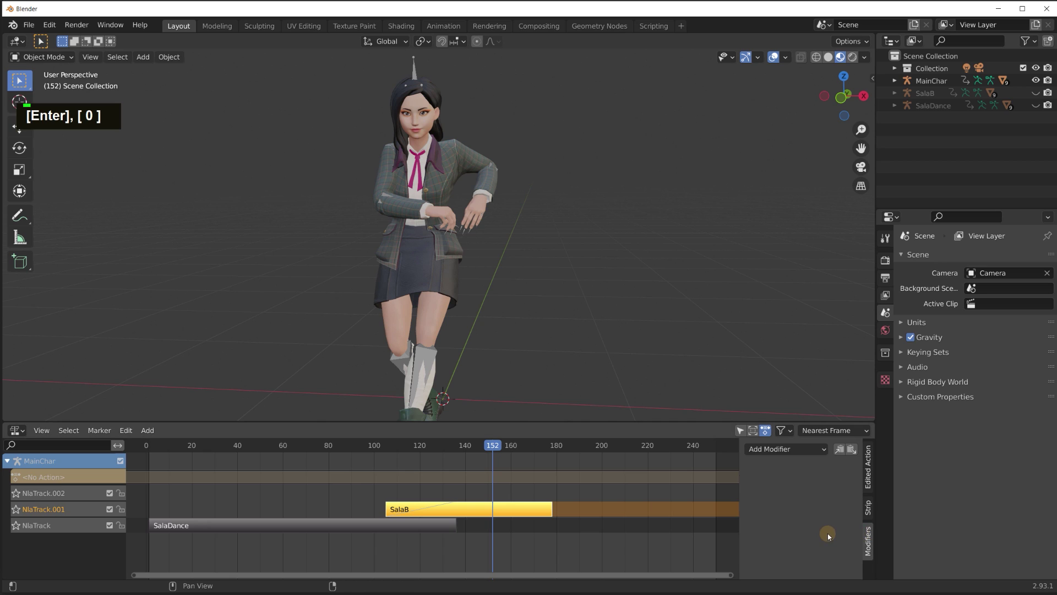
left_click(867, 507)
scroll(799, 545, "down", 5)
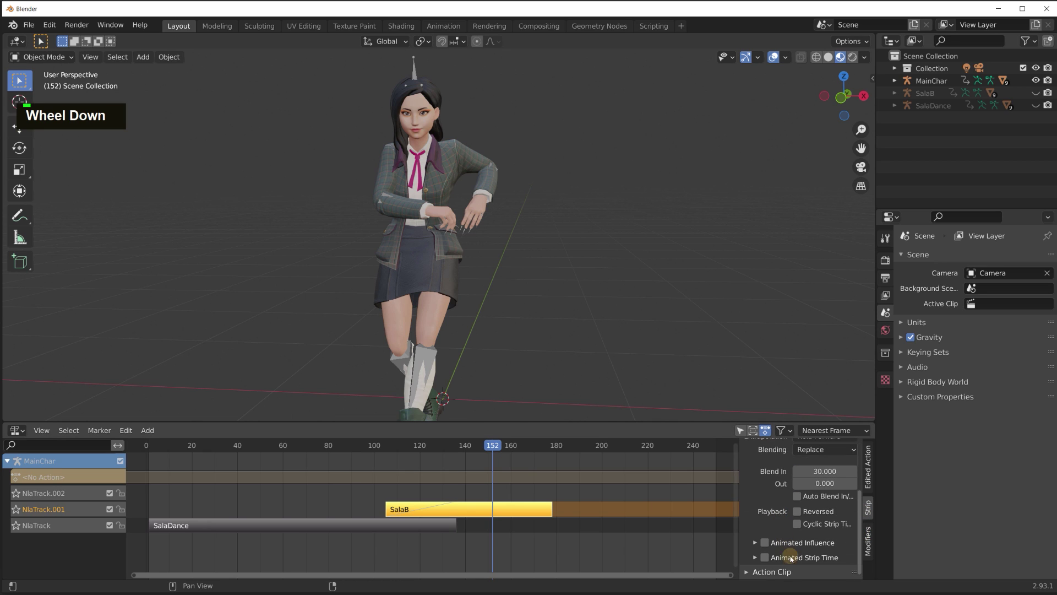
scroll(771, 567, "down", 4)
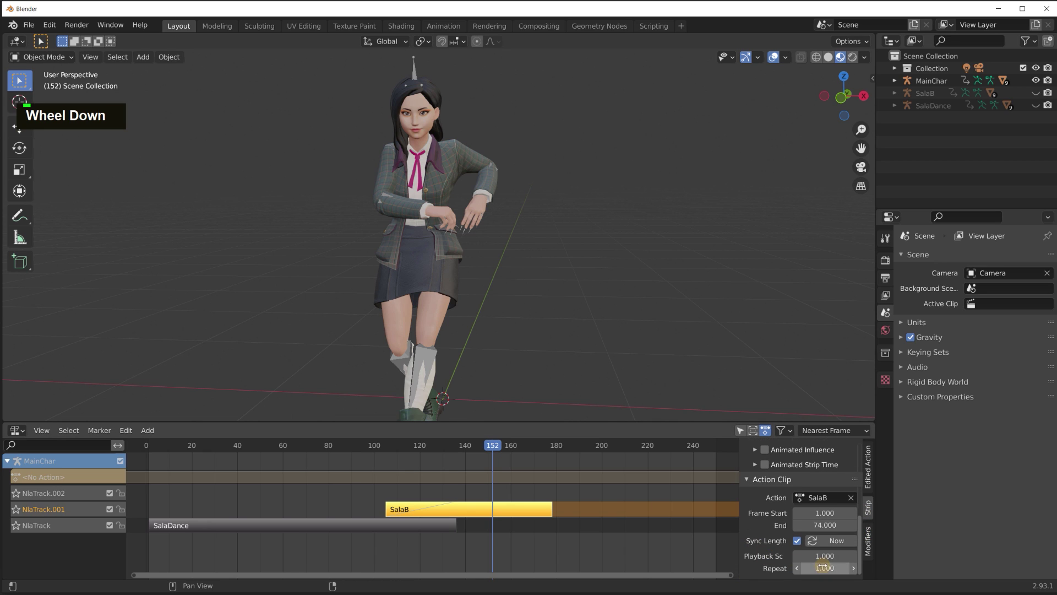
left_click(823, 567)
type("2")
key("Return")
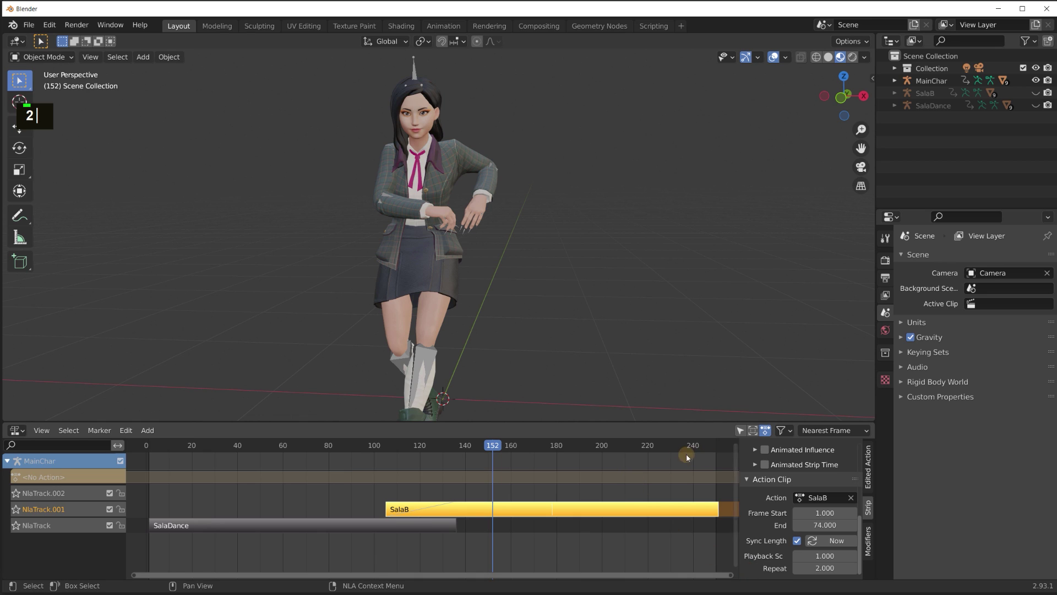
- Deselect the strips and play the animation from about frame 45 to review the blend from SalaDance into the repeated SalaB strip
left_click(662, 454)
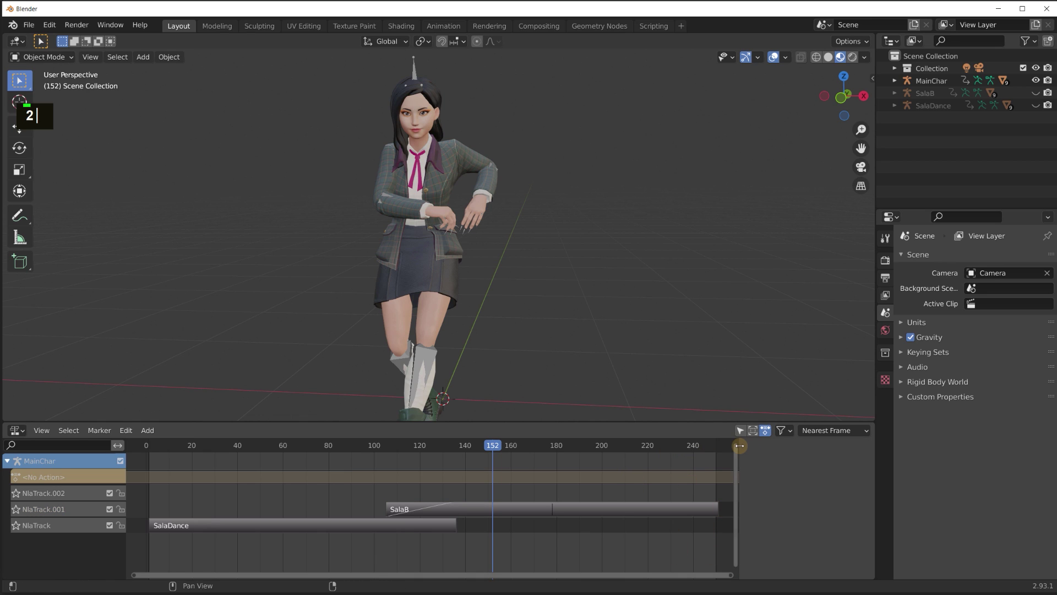
left_click_drag(739, 445, 755, 445)
scroll(520, 489, "down", 2, "ctrl")
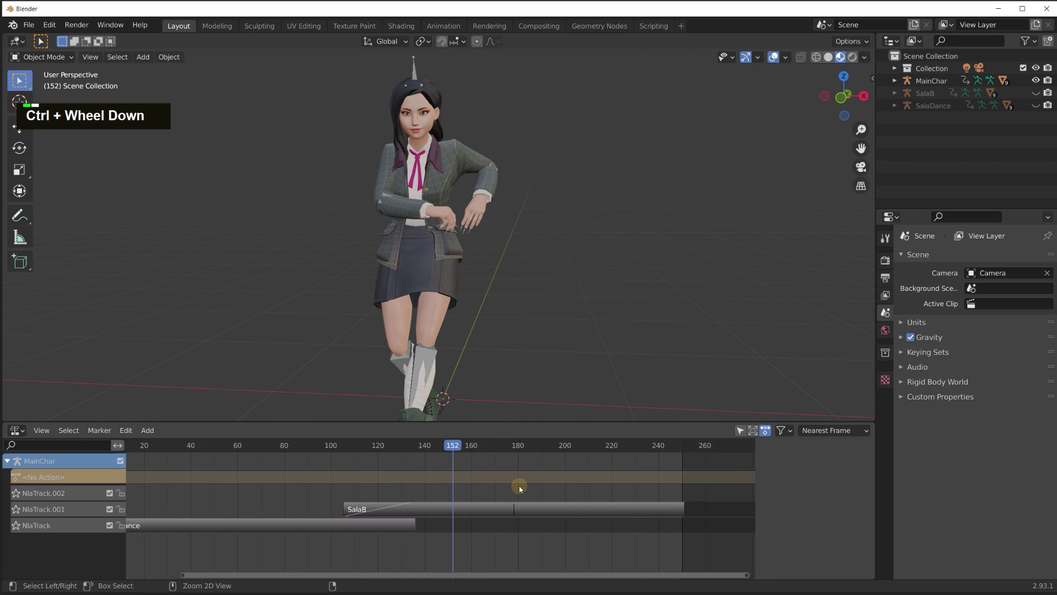
scroll(520, 488, "up", 1, "ctrl")
scroll(520, 489, "up", 1, "ctrl")
scroll(520, 488, "down", 1, "shift")
scroll(520, 488, "up", 1, "shift")
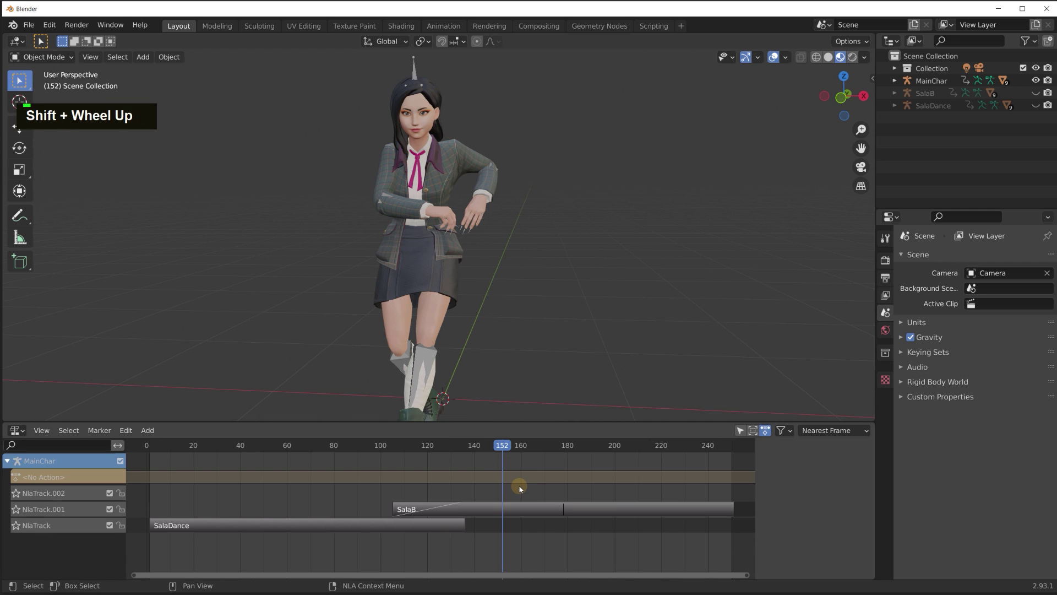
key("ctrl")
key("ctrl")
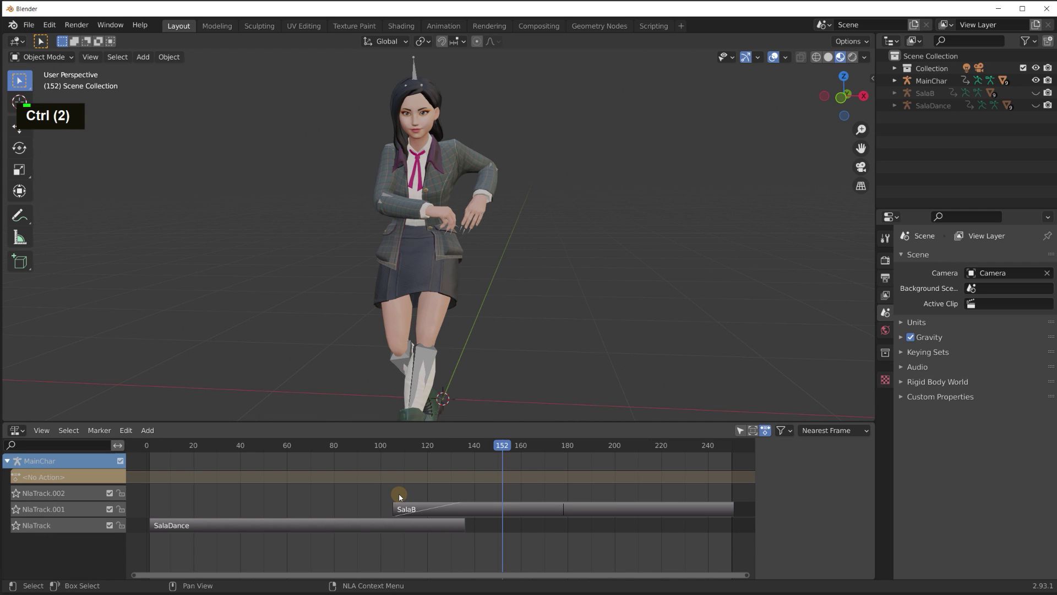
middle_click_drag(400, 497, 400, 490)
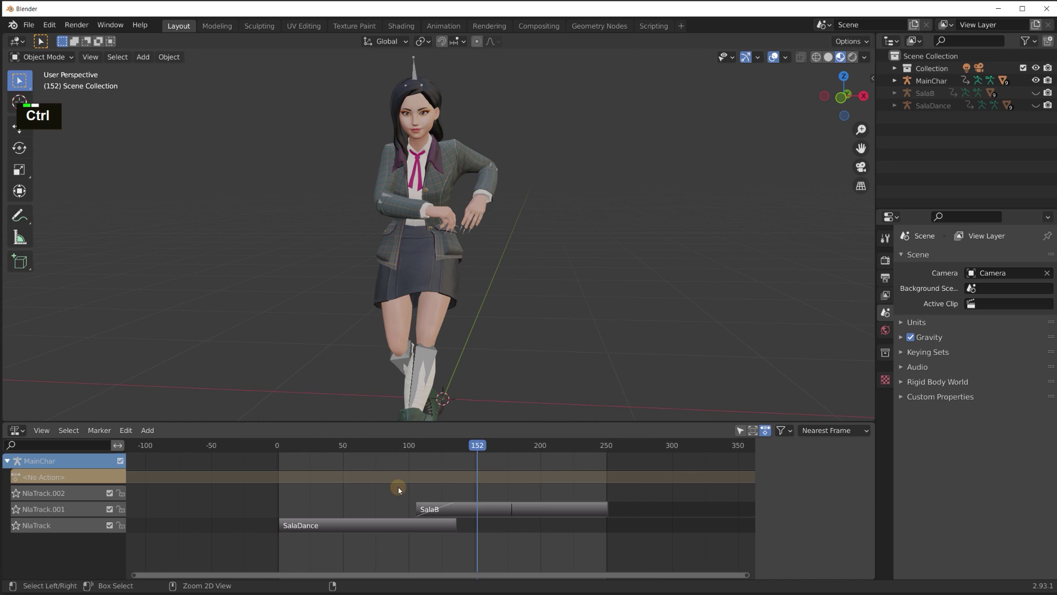
left_click_drag(407, 450, 338, 449)
key("space")
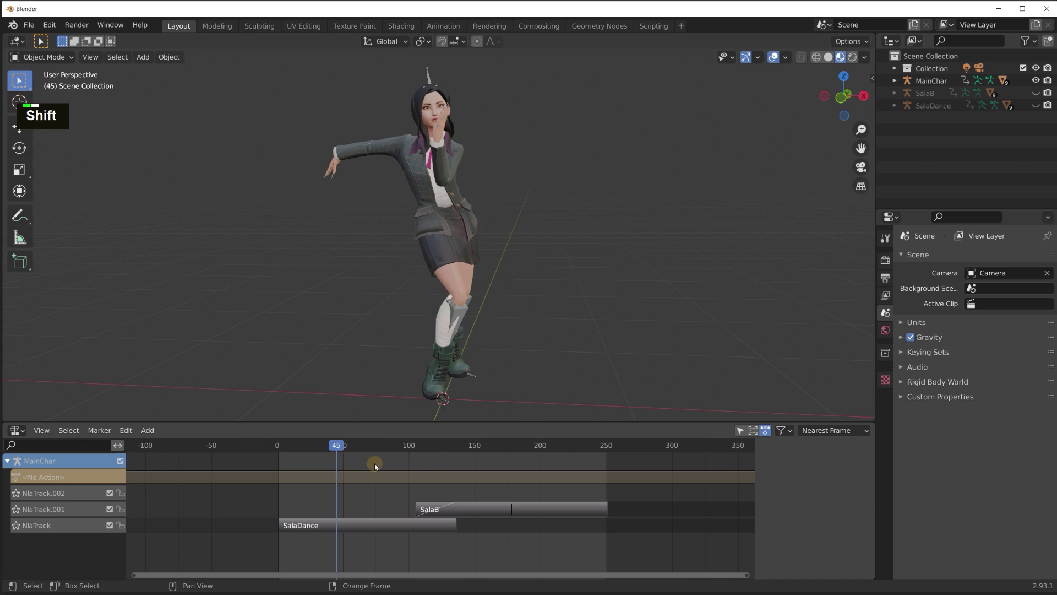
key("shift+space")
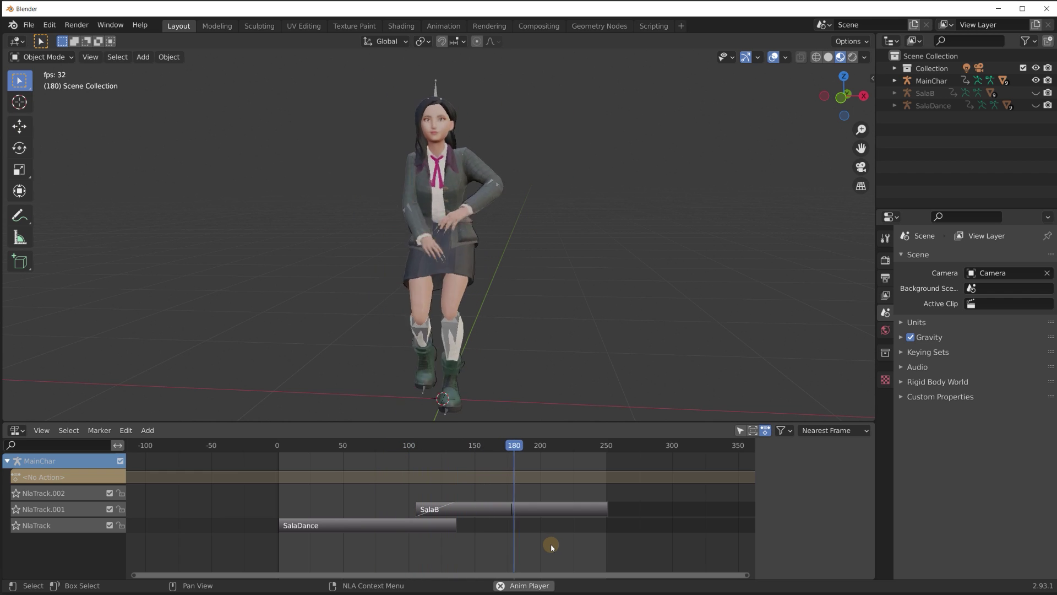
left_click(584, 445)
key("shift+space")
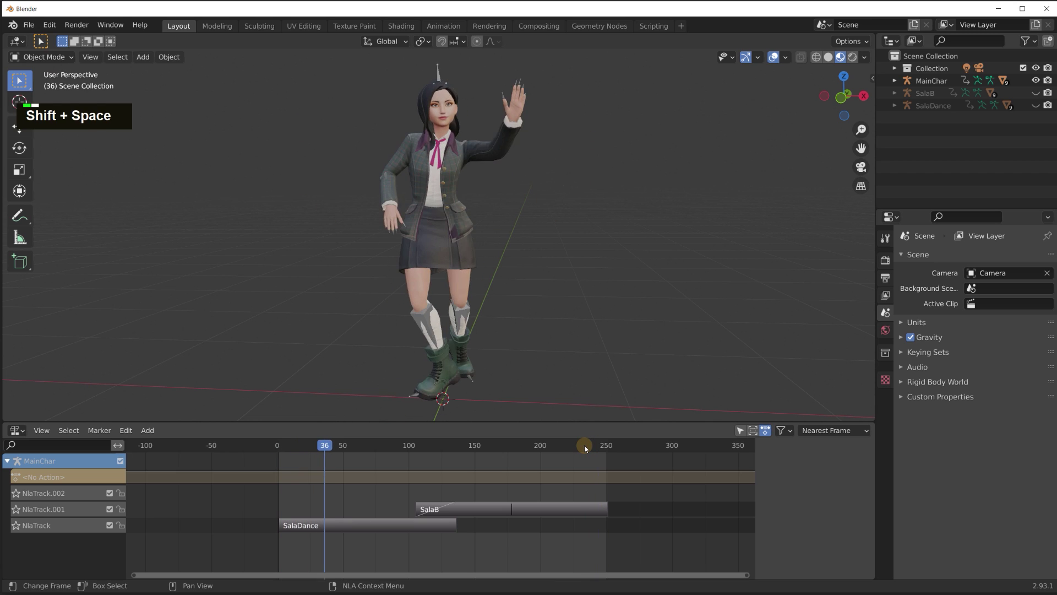
- Duplicate the SalaDance strip, place the copy from frame 218 overlapping the end of SalaB, and set its Blend In to 30
left_click(584, 445, "shift")
left_click(386, 524)
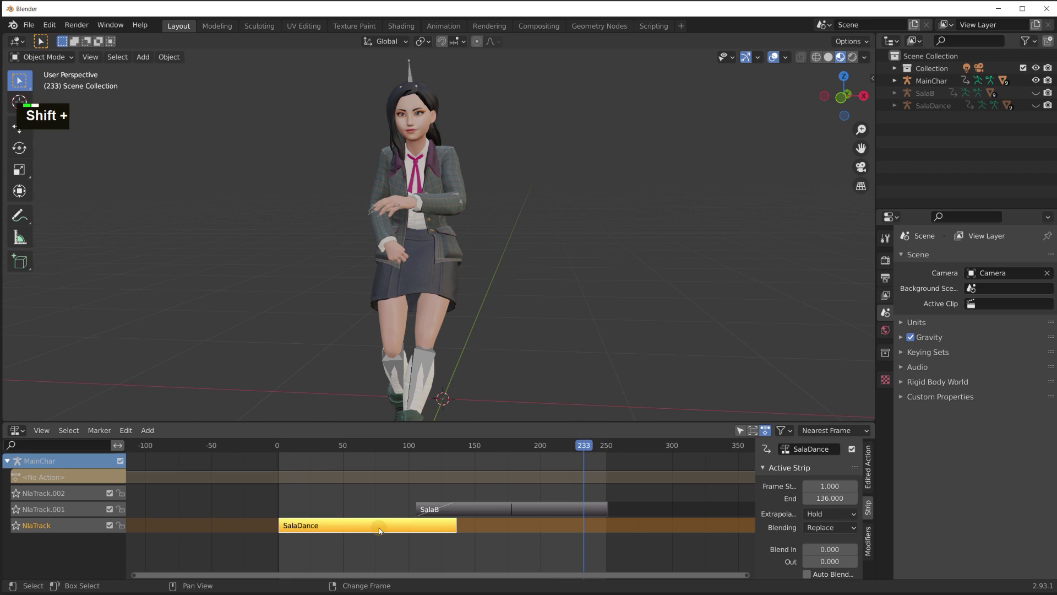
key("shift+d")
left_click(664, 520)
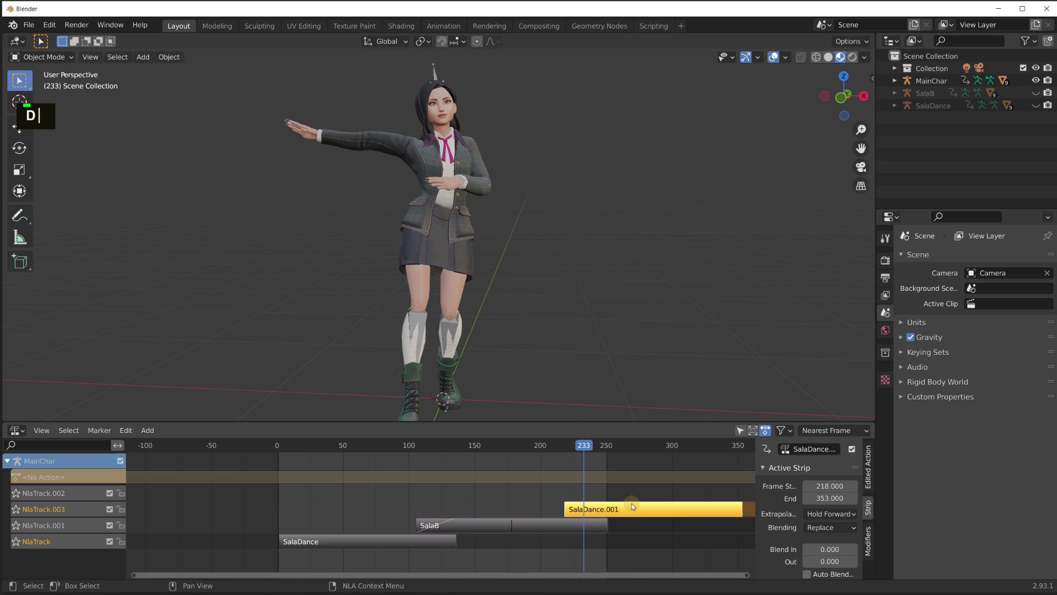
left_click(831, 546)
type("30")
key("Return")
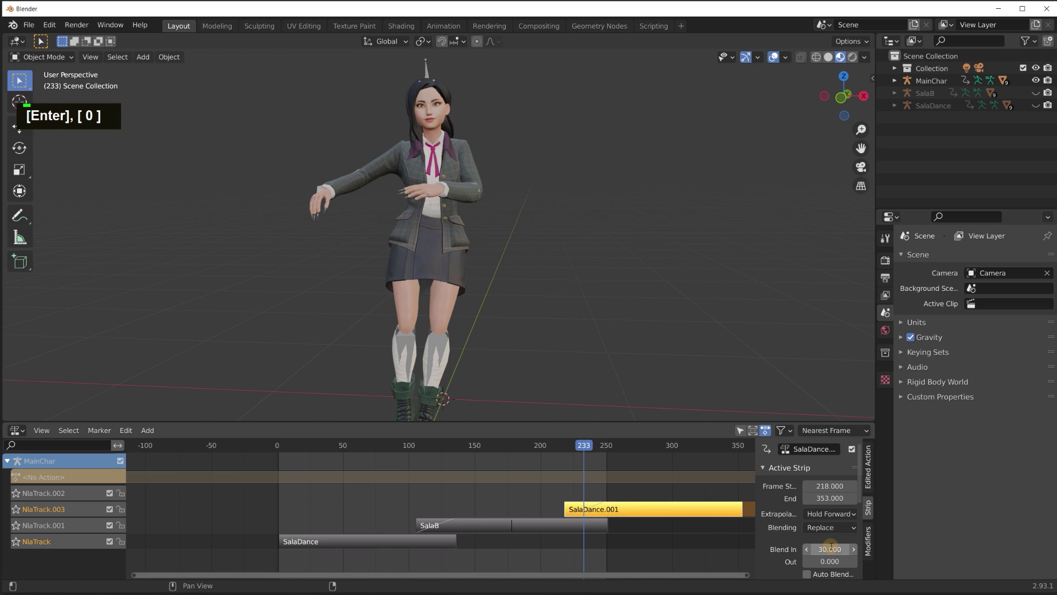
- Set the scene's end frame to 350 in the output properties
left_click(885, 278)
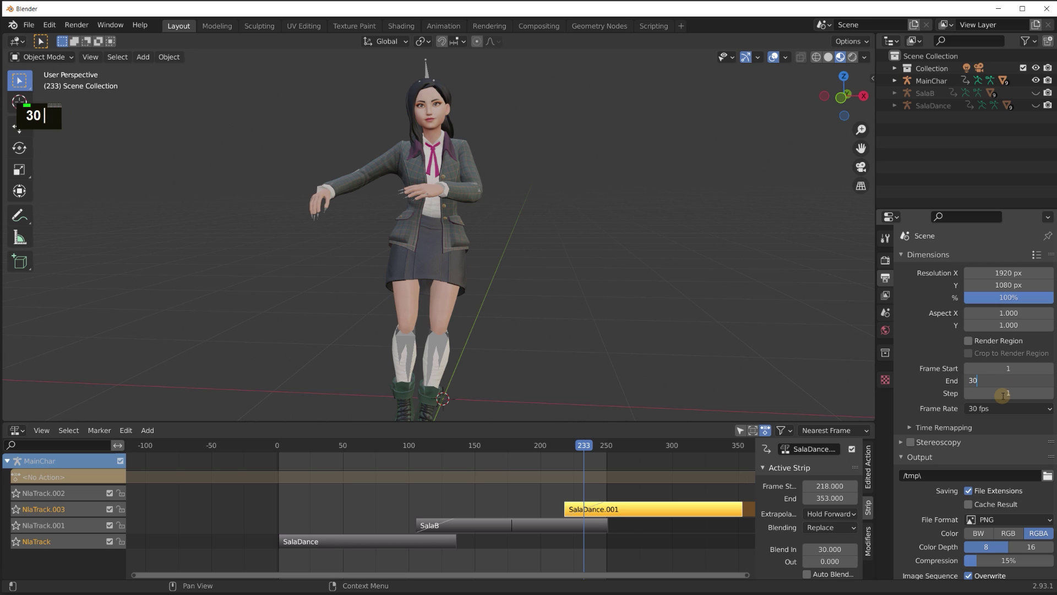
type("350")
key("Return")
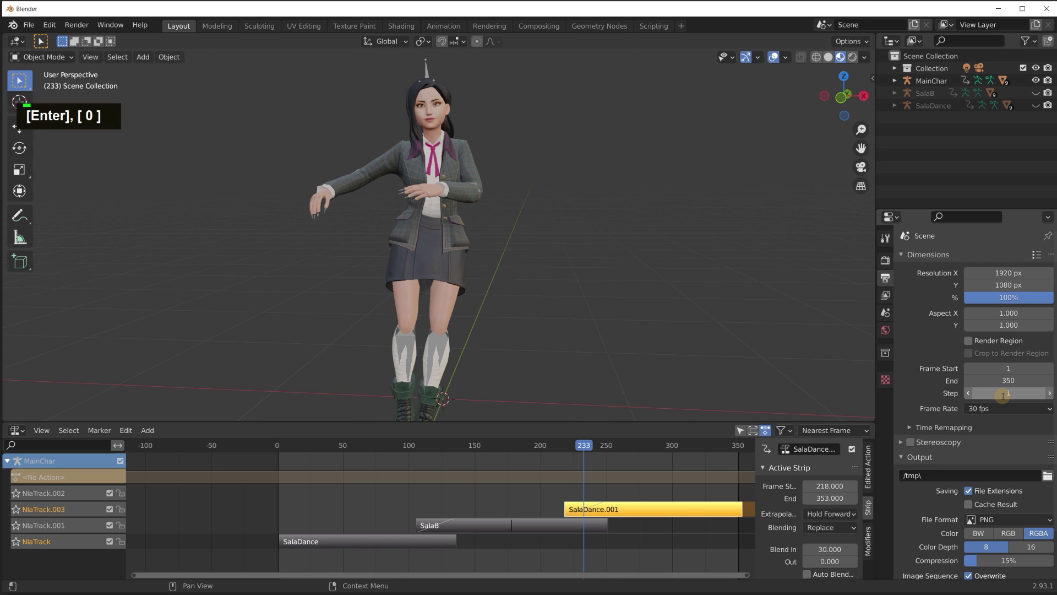
- Move the duplicated SalaDance strip slightly earlier so it spans frames 215 to 350
left_click(741, 447)
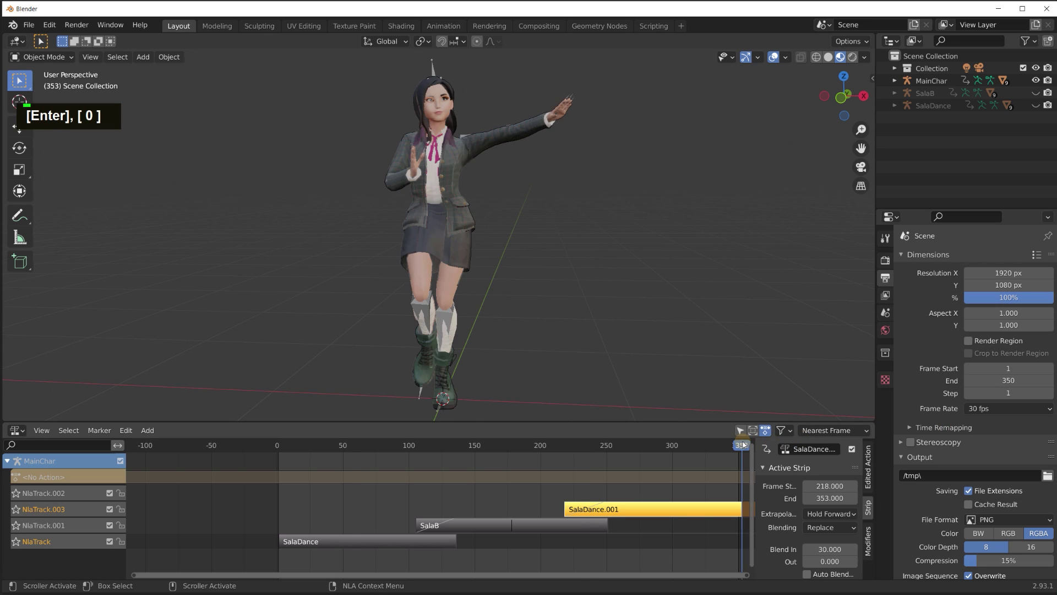
double_click(713, 507)
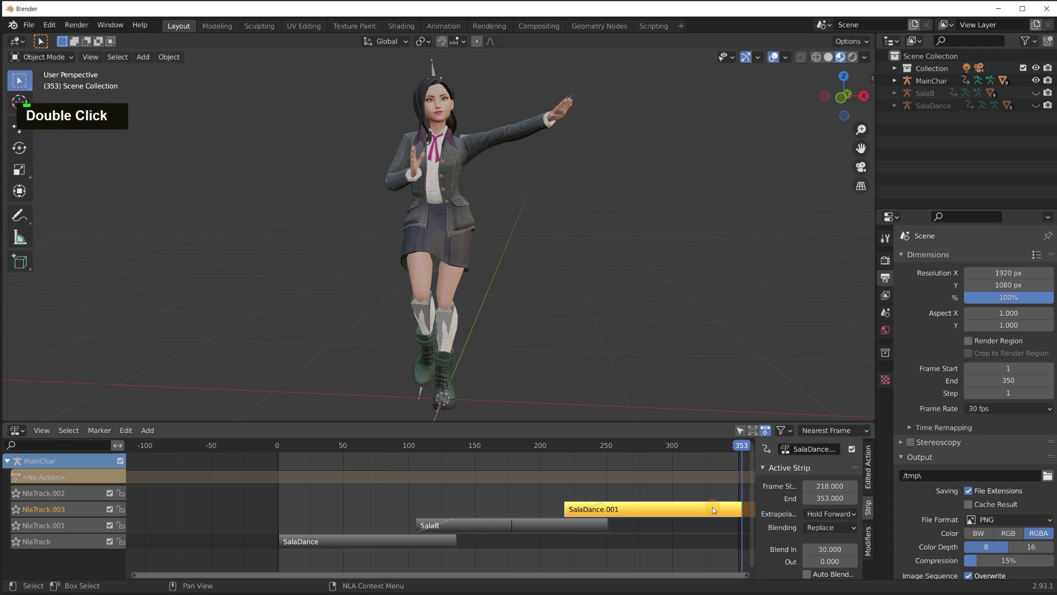
left_click_drag(712, 507, 708, 507)
- Deselect the strips and play the full dance sequence from frame 2 to review all the blended strips
left_click_drag(566, 447, 539, 445)
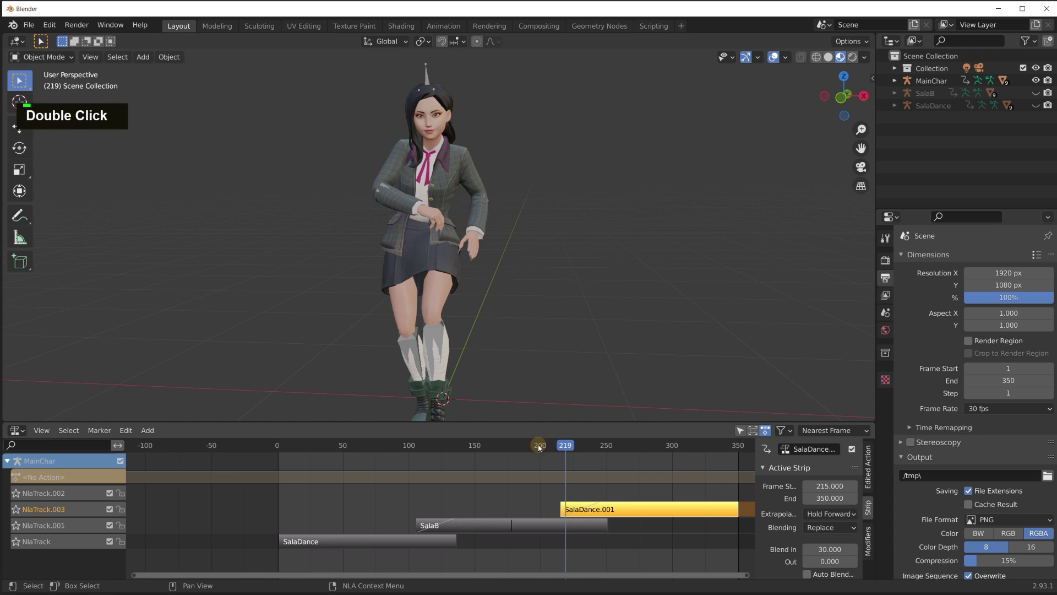
left_click_drag(351, 447, 279, 446)
left_click(326, 468)
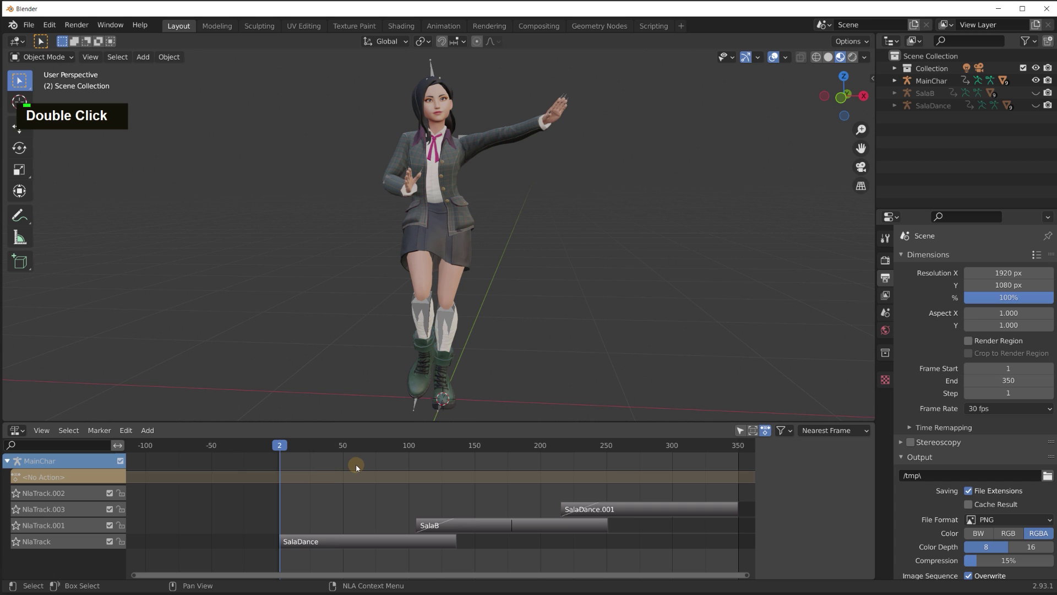
key("shift+space")
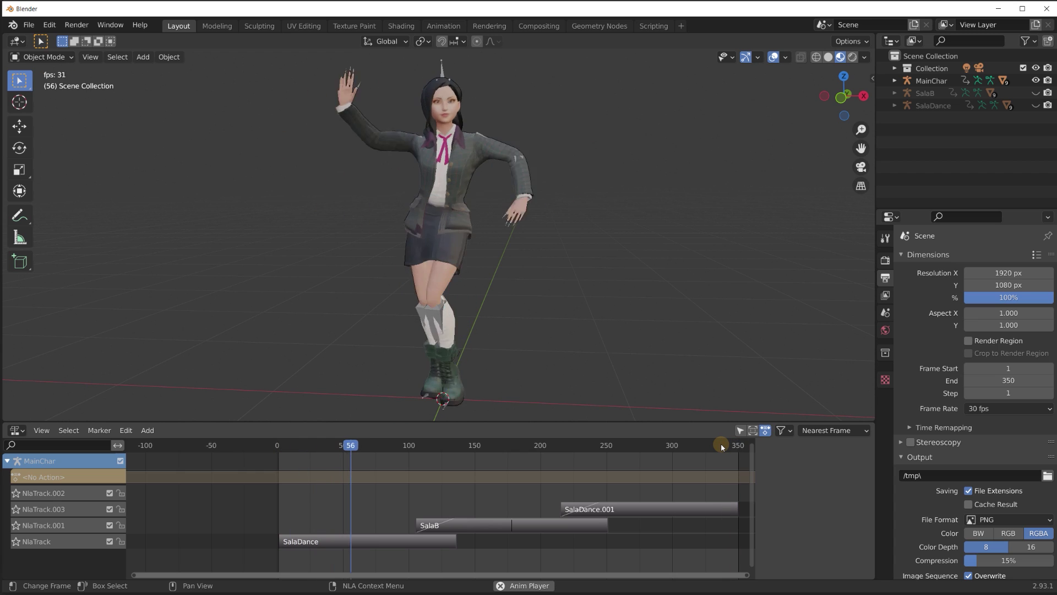
key("shift+space")
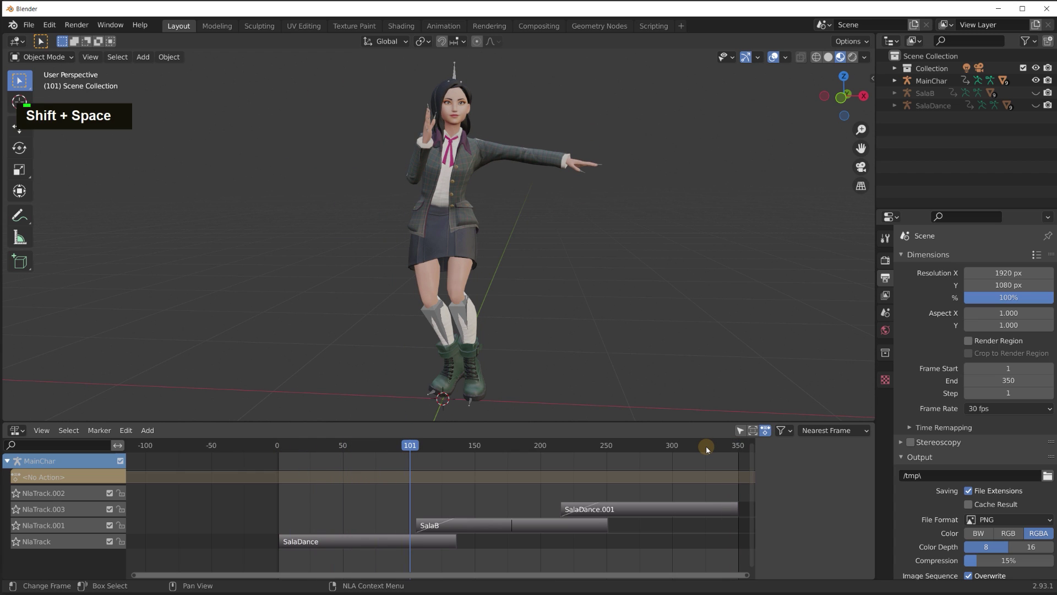